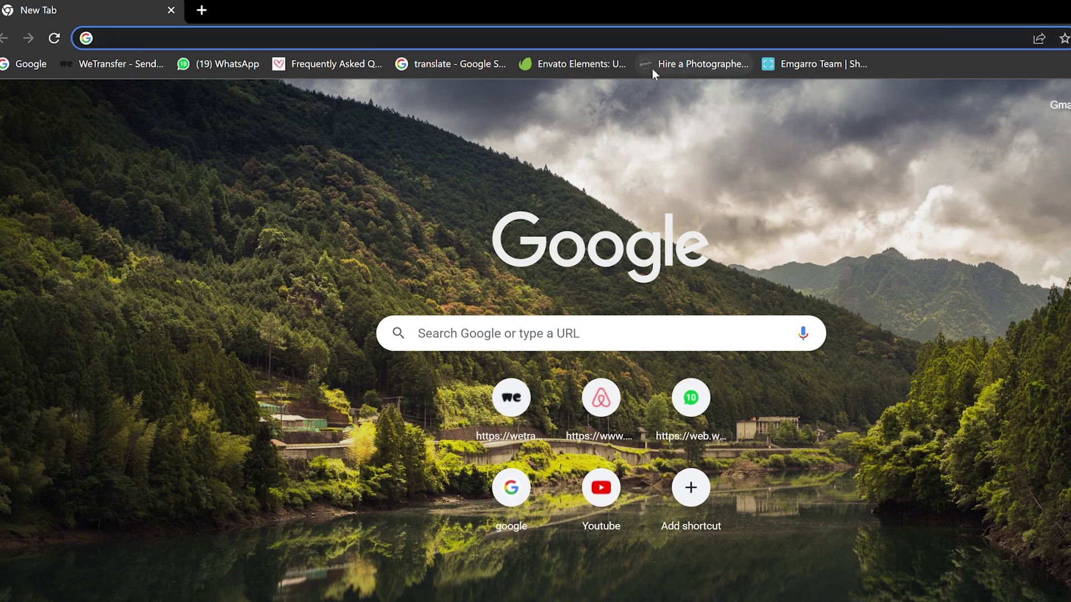
Load wise.com in Chrome's address bar
{"action": "left_click", "coordinate": [614, 44]}
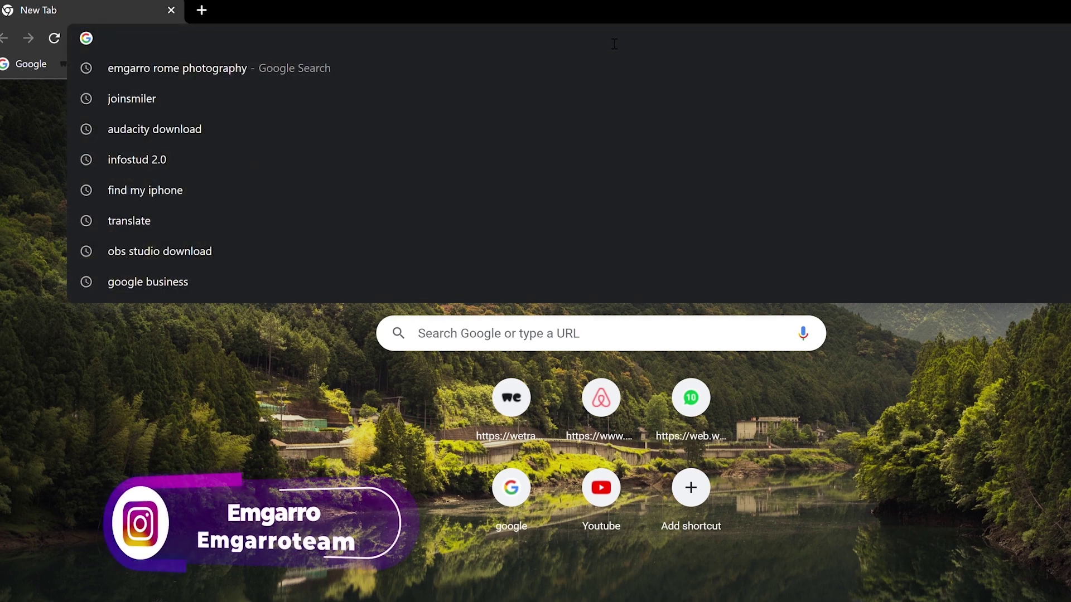
{"action": "type", "text": "wise.co"}
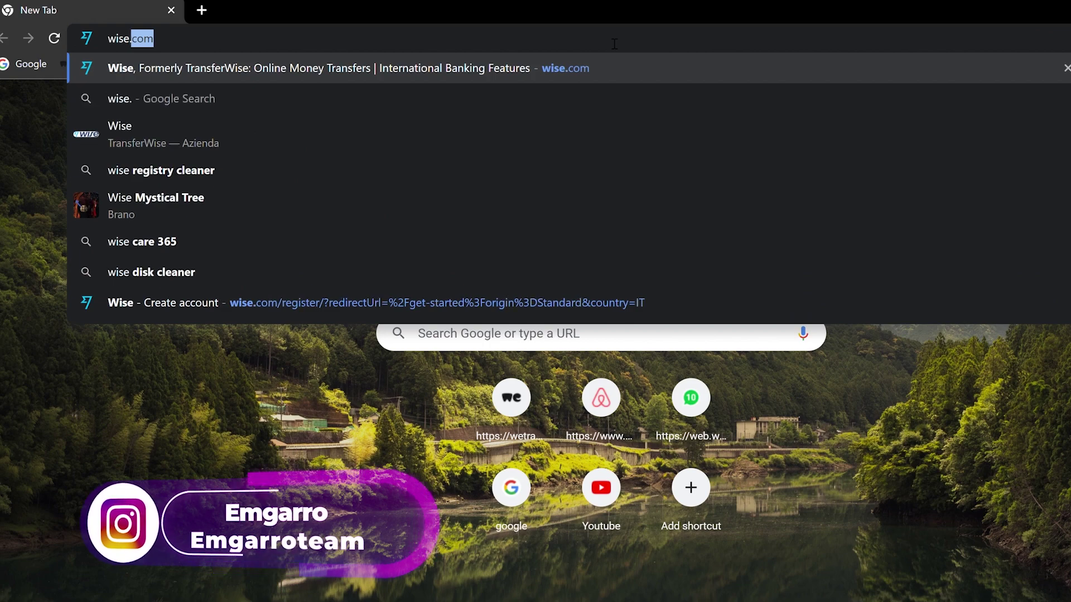
{"action": "type", "text": "m"}
{"action": "key", "text": "Return"}
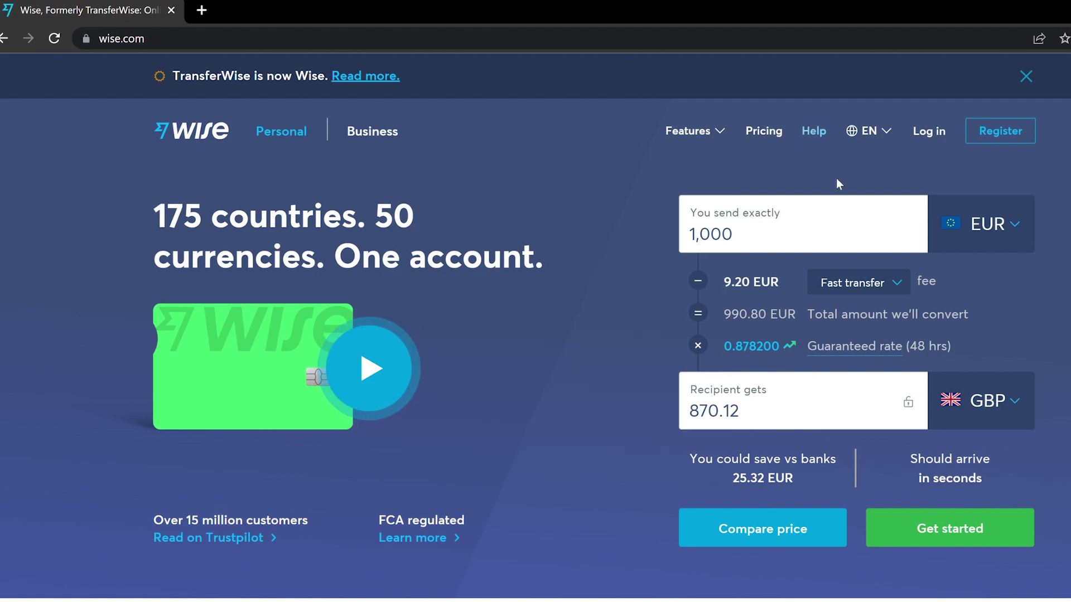
Start sign-up with Register at the top-right of the Wise home page
{"action": "left_click", "coordinate": [1006, 137]}
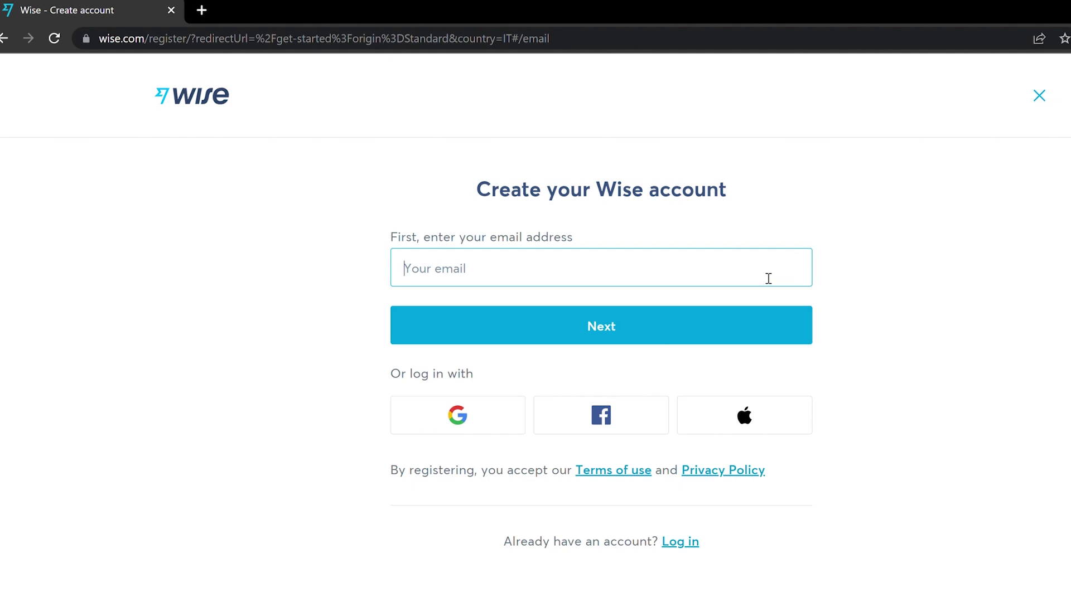
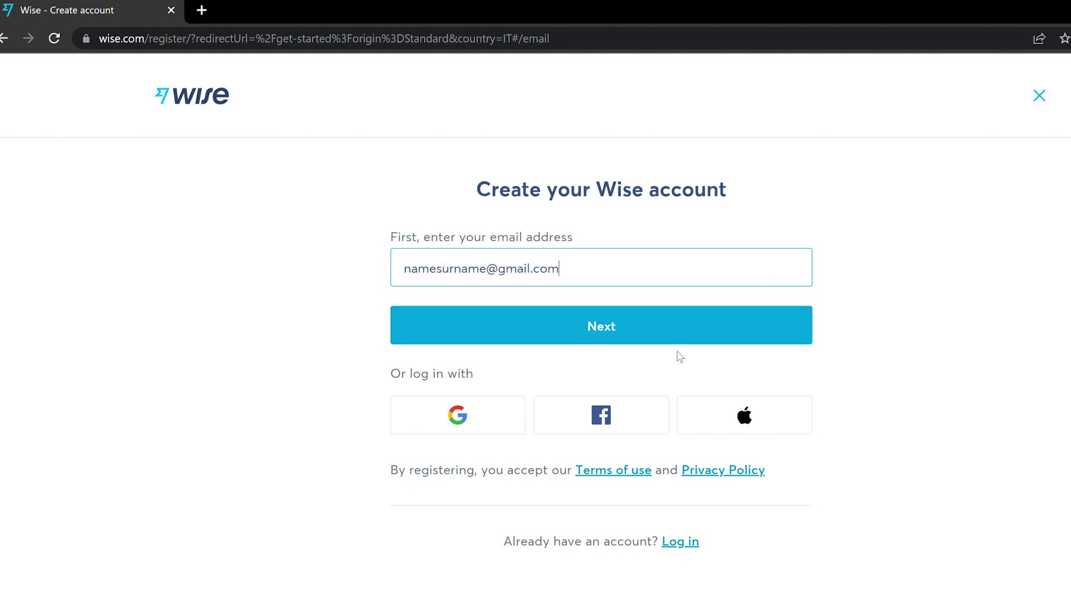
Enter the new account's email address and submit it
{"action": "left_click", "coordinate": [660, 336]}
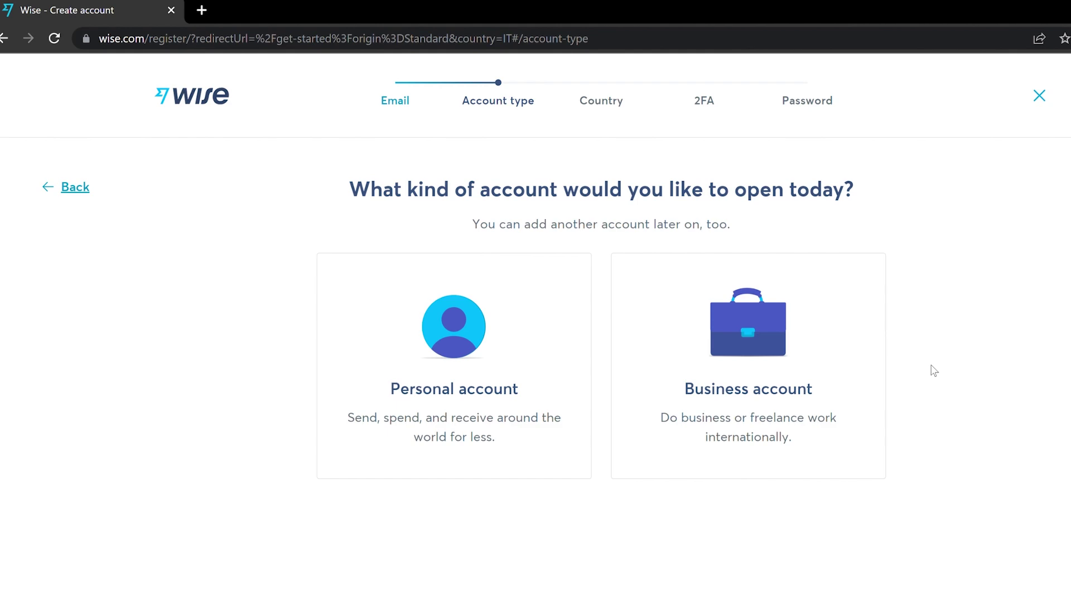
Choose a personal account and confirm Italy as country of residence
{"action": "left_click", "coordinate": [454, 345]}
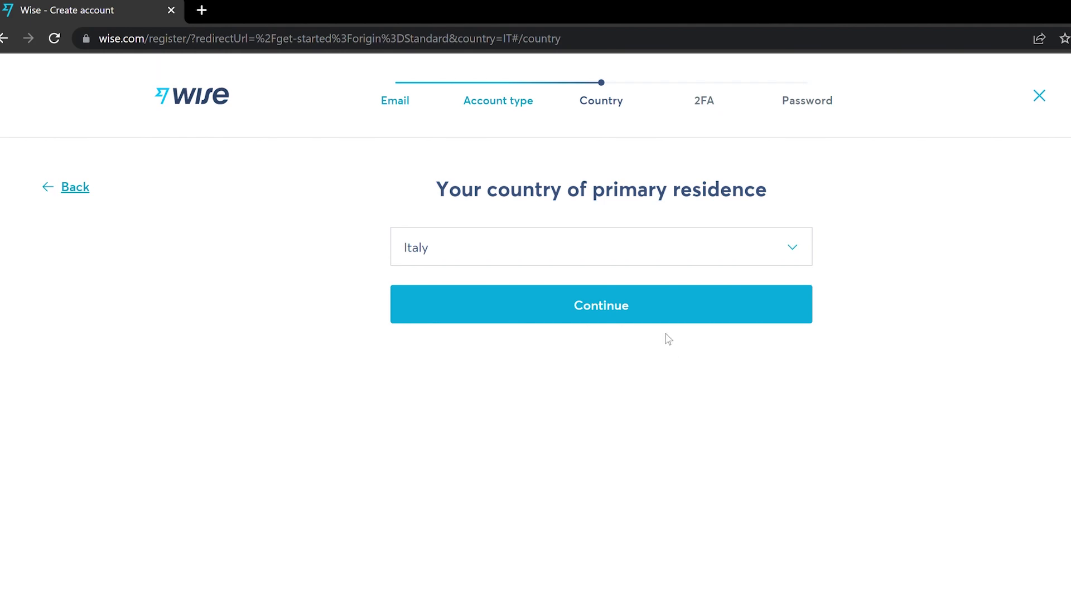
{"action": "left_click", "coordinate": [609, 307]}
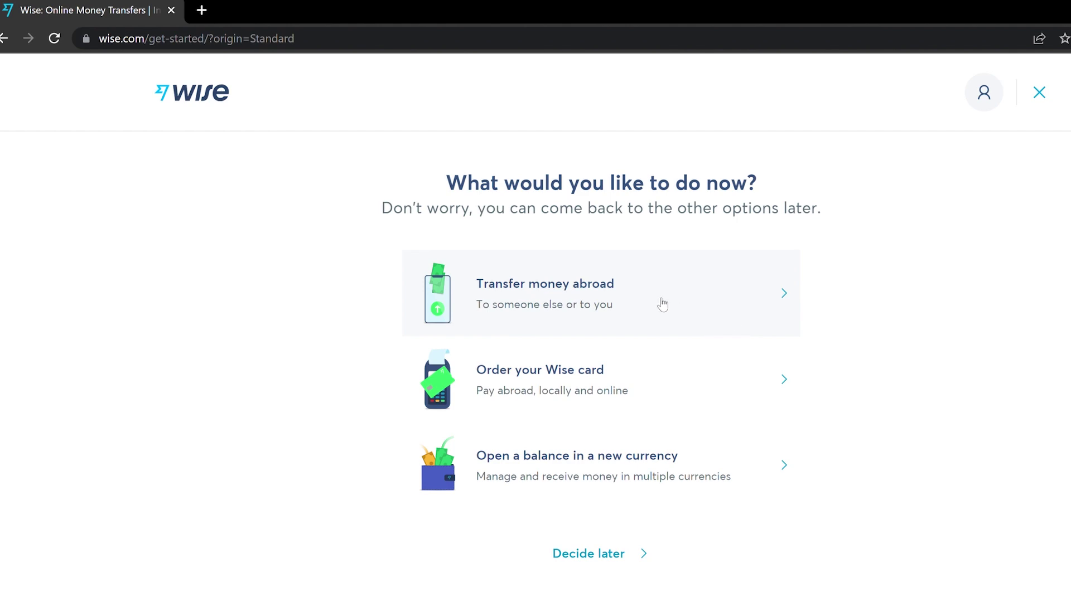
Pick Transfer money abroad, then reload wise.com to reach the account Home dashboard
{"action": "left_click", "coordinate": [640, 297]}
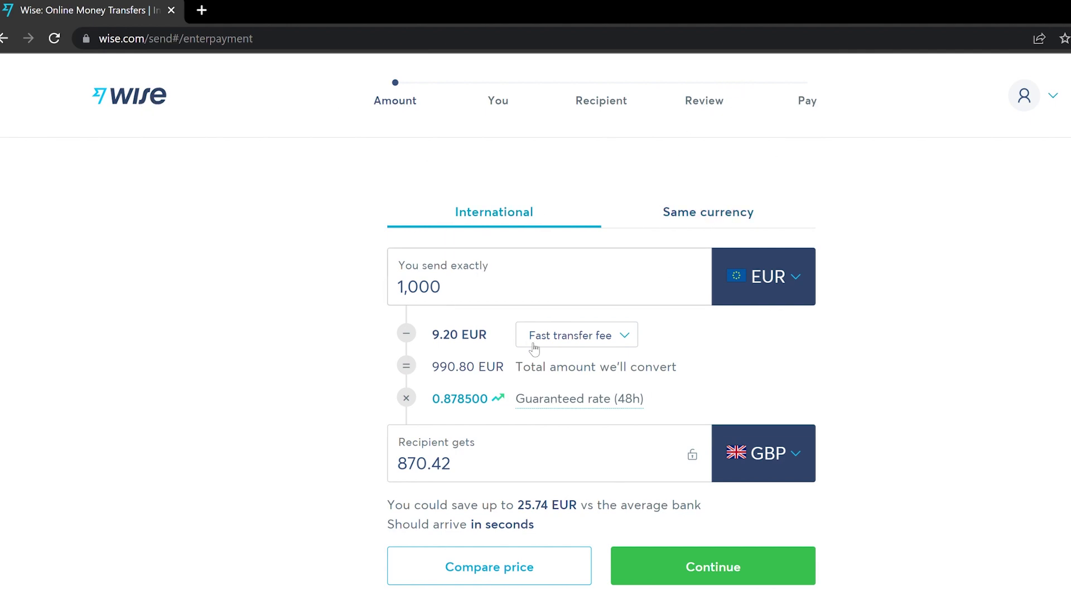
{"action": "left_click", "coordinate": [208, 34]}
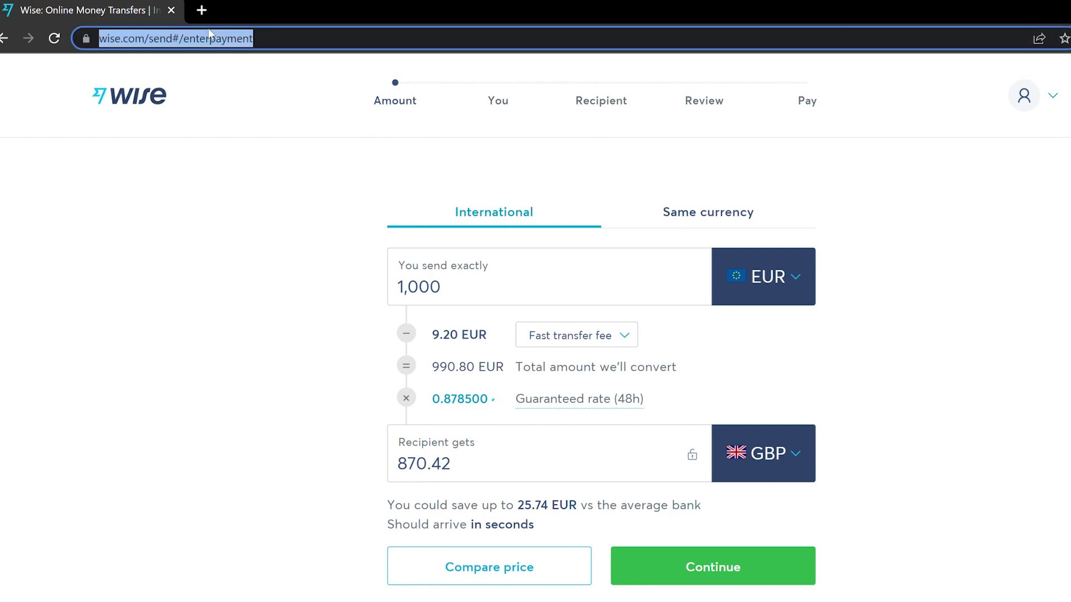
{"action": "type", "text": "wise.com"}
{"action": "key", "text": "Return"}
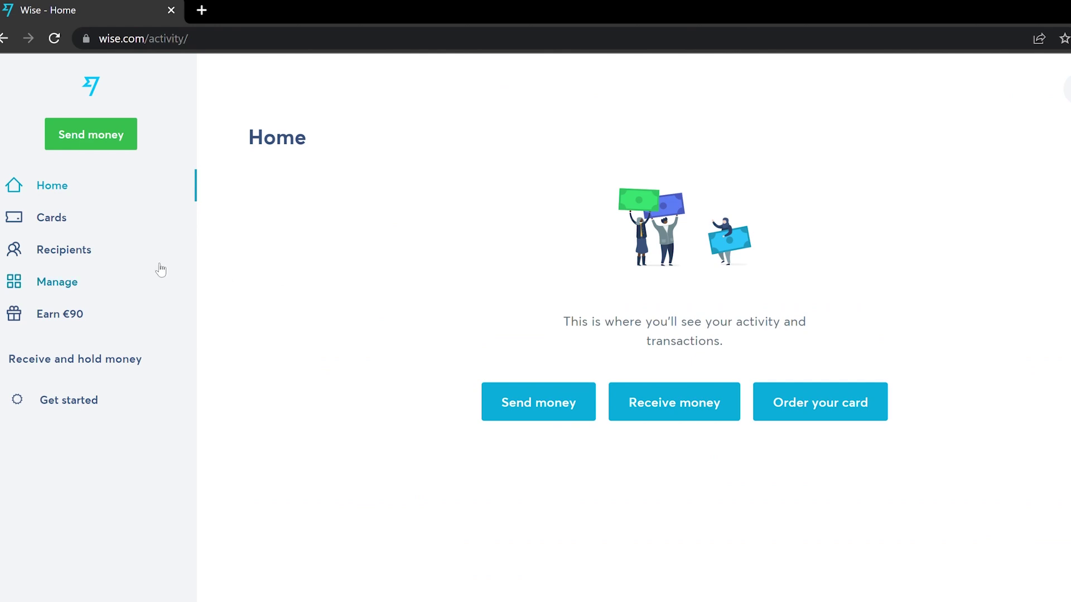
Browse the debit card offer on the Cards page, then go to Manage
{"action": "left_click", "coordinate": [48, 226]}
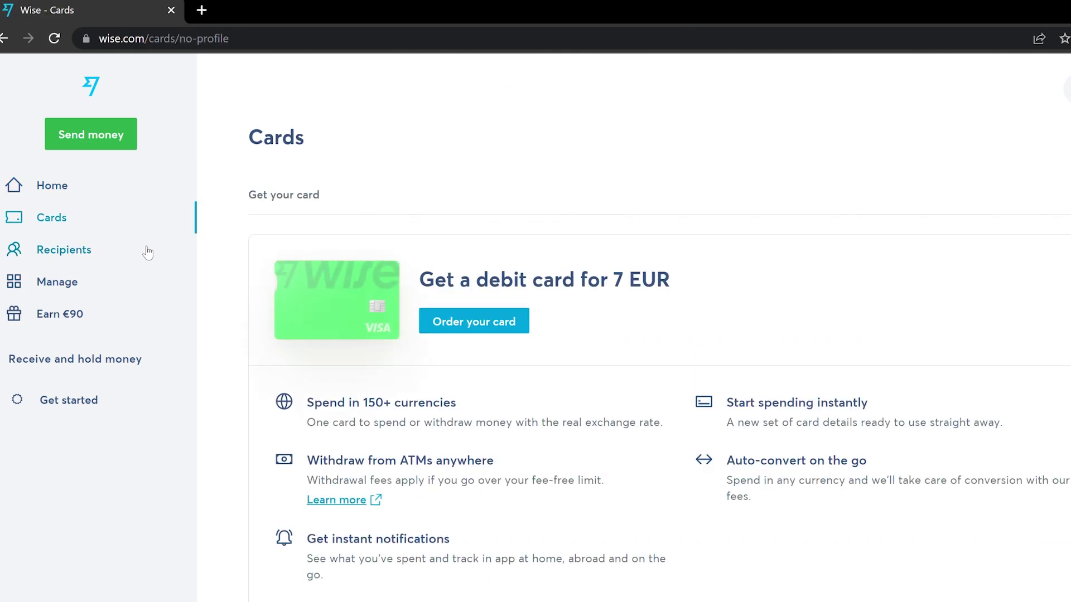
{"action": "scroll", "coordinate": [293, 246], "scroll_direction": "down", "scroll_amount": 1}
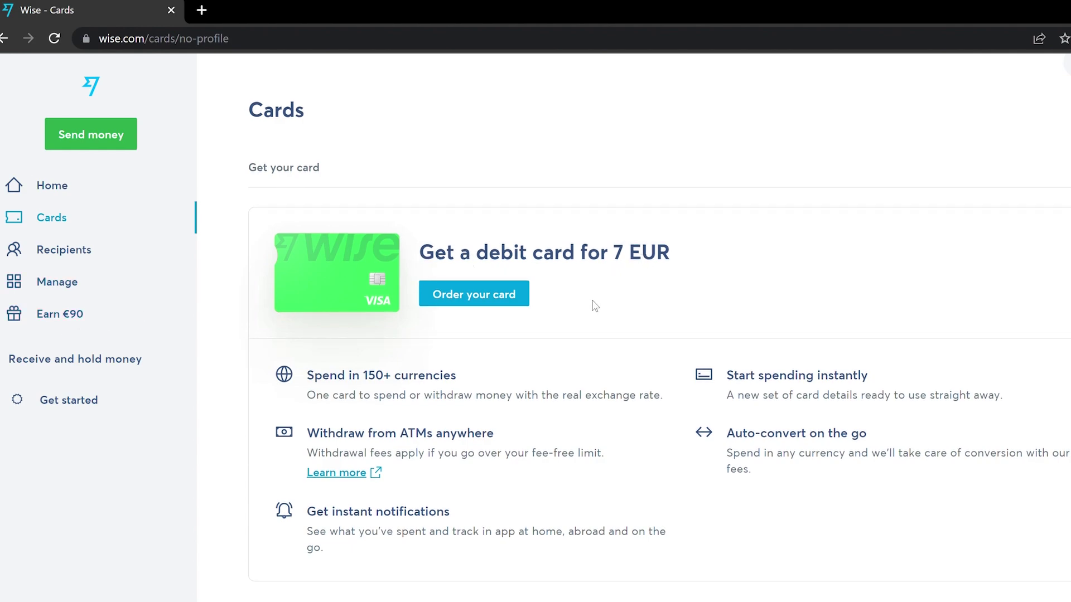
{"action": "scroll", "coordinate": [594, 305], "scroll_direction": "up", "scroll_amount": 1}
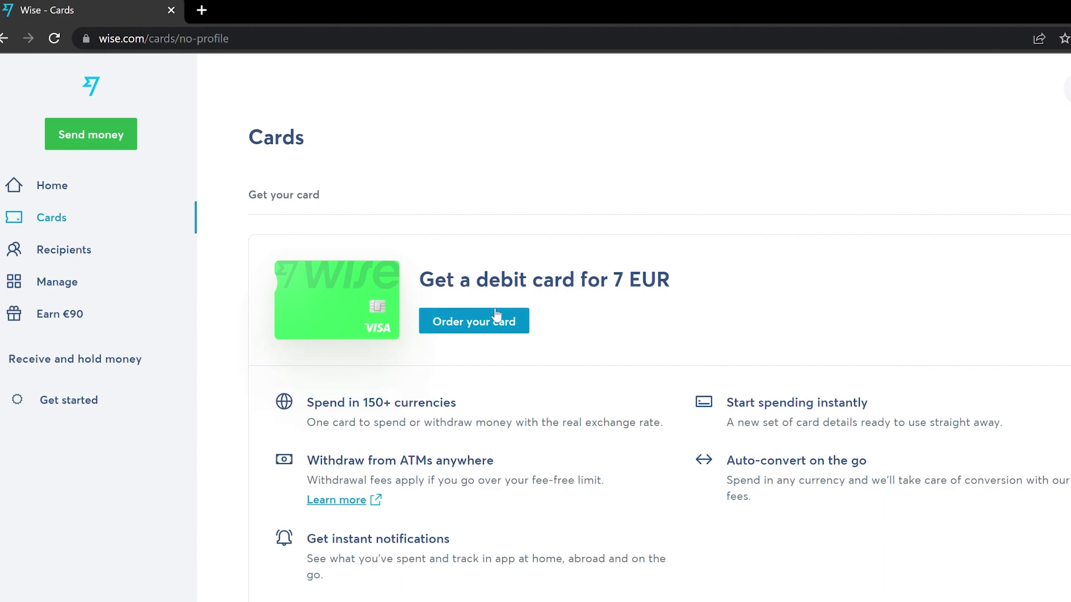
{"action": "left_click", "coordinate": [146, 282]}
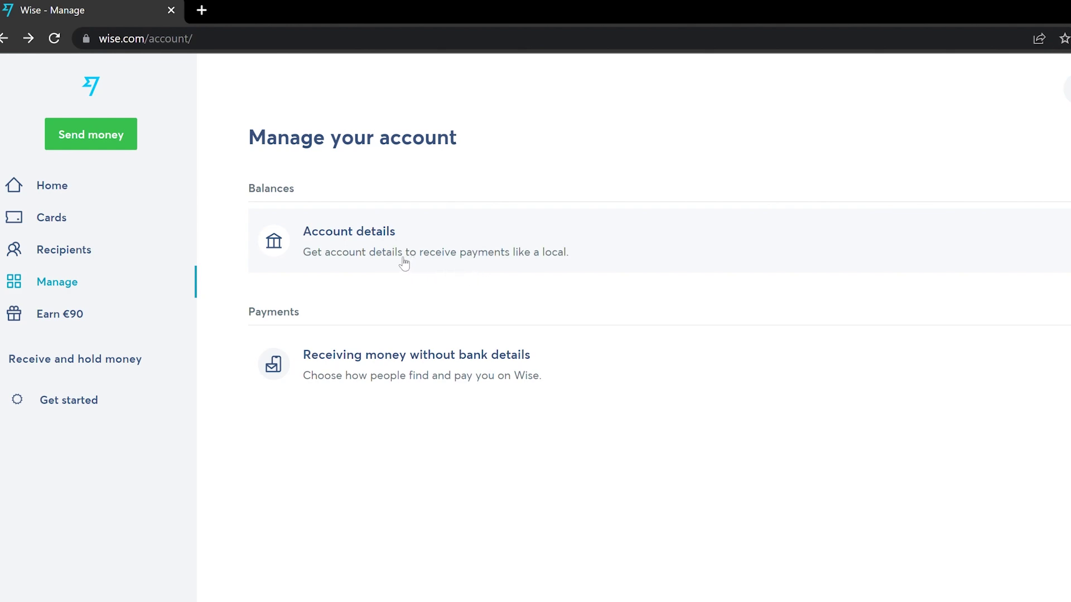
Start getting account details and look through the 'Tell us about yourself' form
{"action": "left_click", "coordinate": [399, 241]}
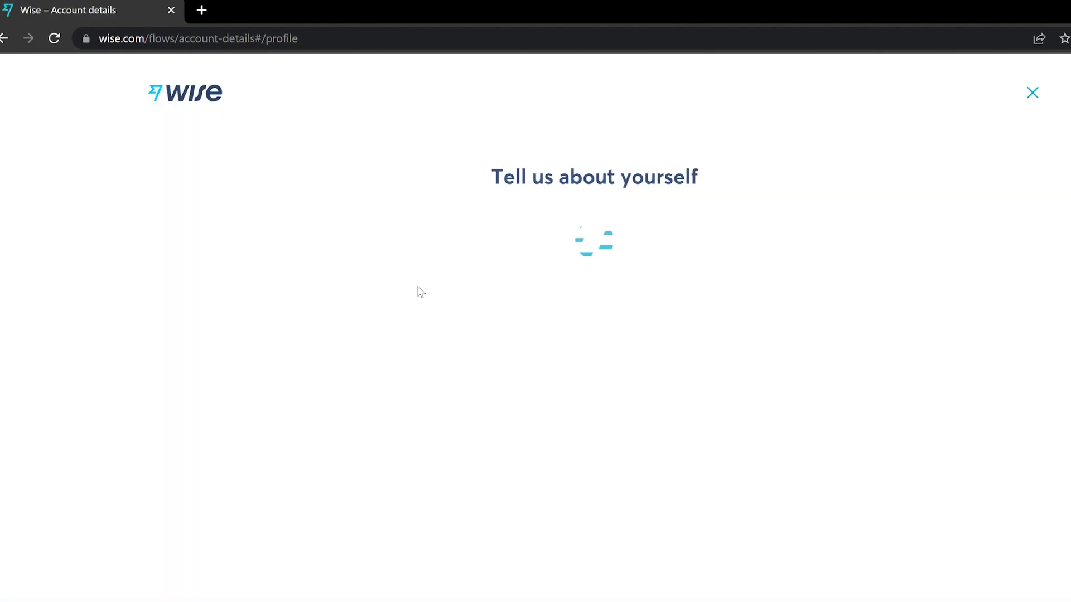
{"action": "scroll", "coordinate": [720, 282], "scroll_direction": "down", "scroll_amount": 1}
{"action": "scroll", "coordinate": [720, 282], "scroll_direction": "up", "scroll_amount": 1}
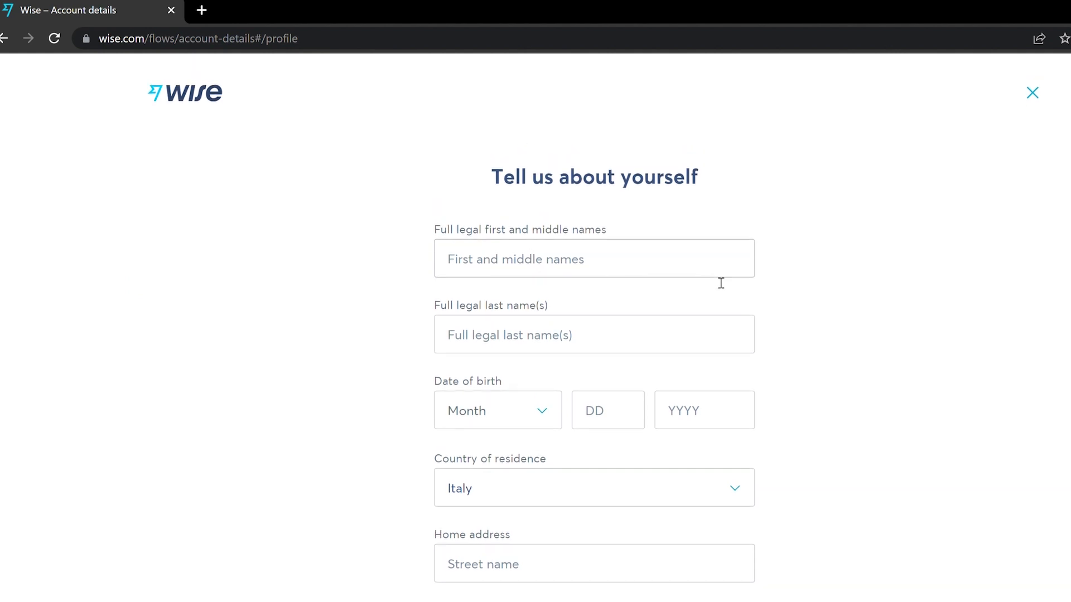
{"action": "scroll", "coordinate": [722, 282], "scroll_direction": "down", "scroll_amount": 1}
{"action": "scroll", "coordinate": [721, 283], "scroll_direction": "down", "scroll_amount": 3}
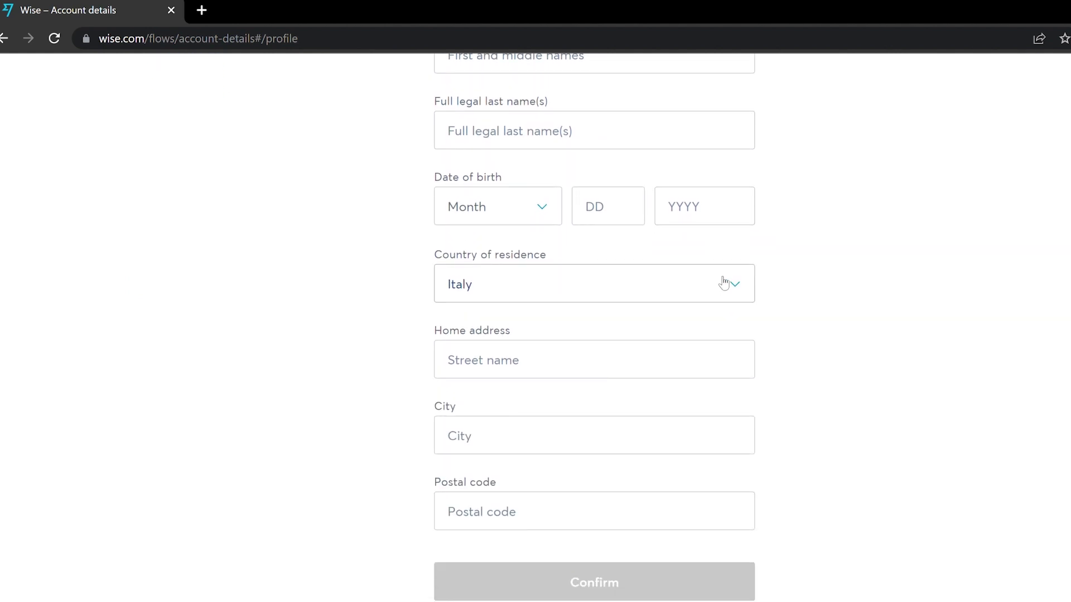
{"action": "scroll", "coordinate": [723, 283], "scroll_direction": "up", "scroll_amount": 3}
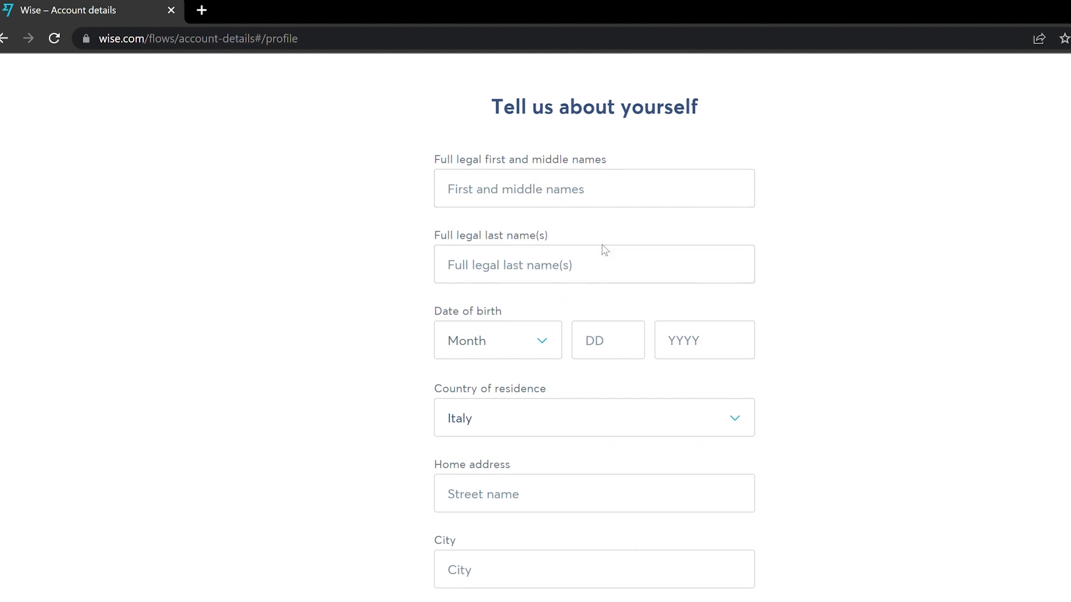
{"action": "scroll", "coordinate": [679, 353], "scroll_direction": "down", "scroll_amount": 2}
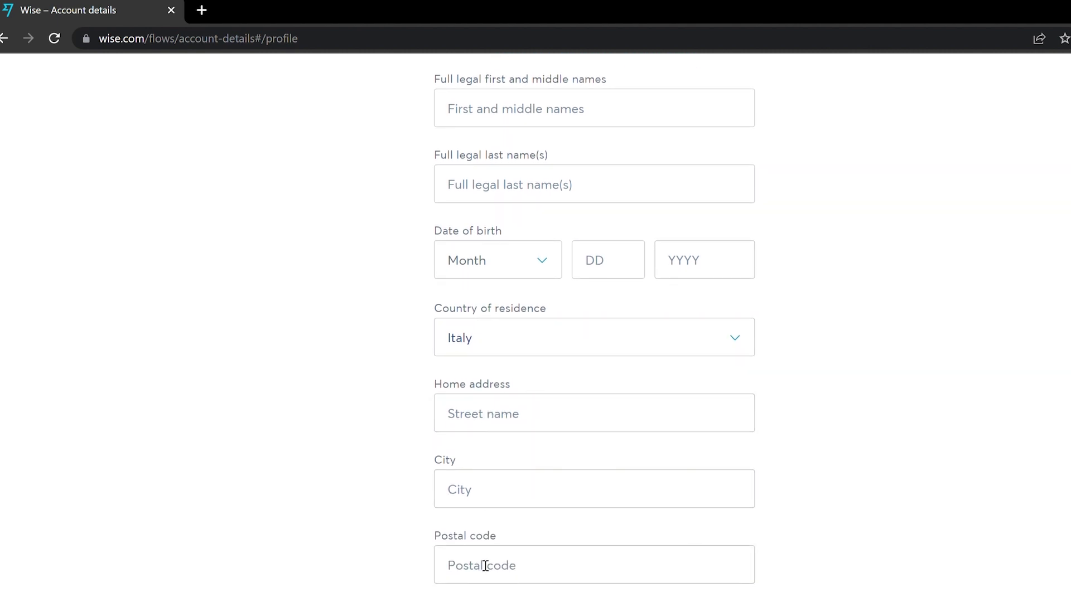
{"action": "scroll", "coordinate": [774, 527], "scroll_direction": "up", "scroll_amount": 1}
{"action": "scroll", "coordinate": [775, 528], "scroll_direction": "up", "scroll_amount": 1}
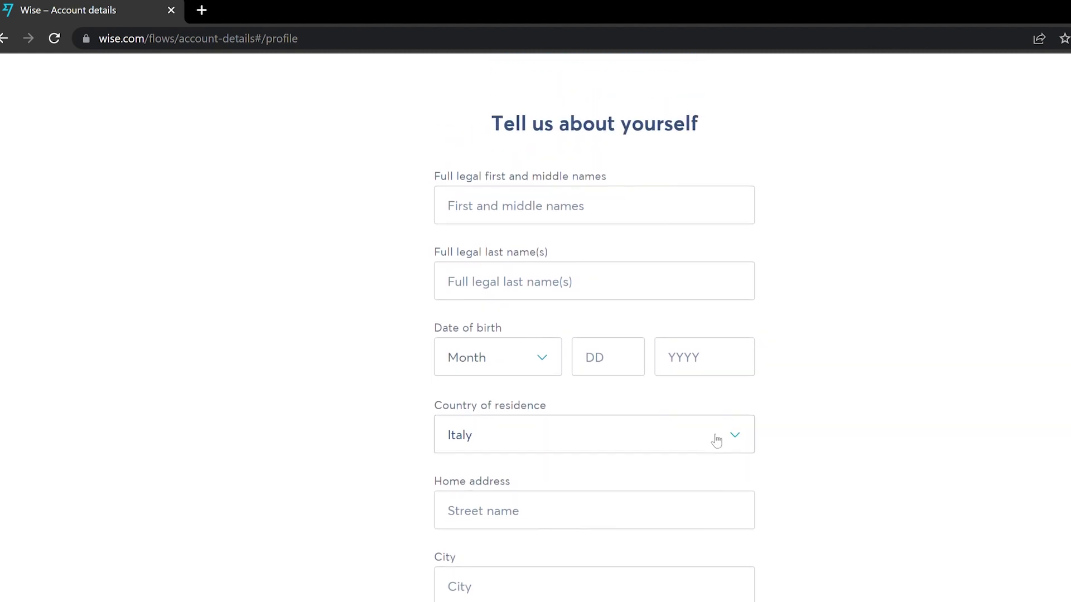
Select the first-name field and get past the profile form
{"action": "left_click", "coordinate": [536, 222]}
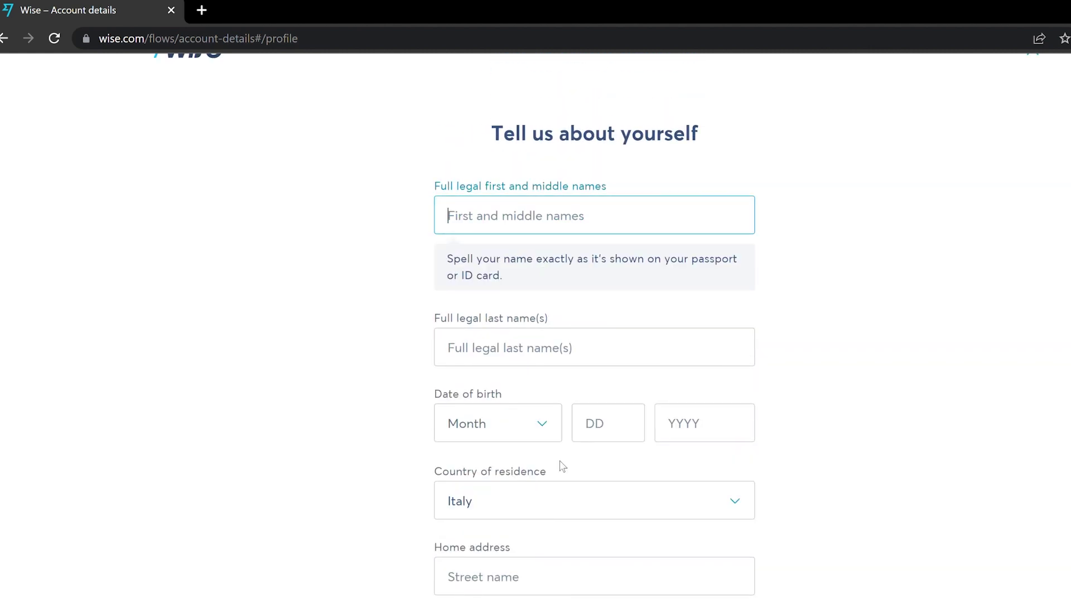
{"action": "scroll", "coordinate": [562, 502], "scroll_direction": "down", "scroll_amount": 3}
{"action": "scroll", "coordinate": [595, 478], "scroll_direction": "up", "scroll_amount": 2}
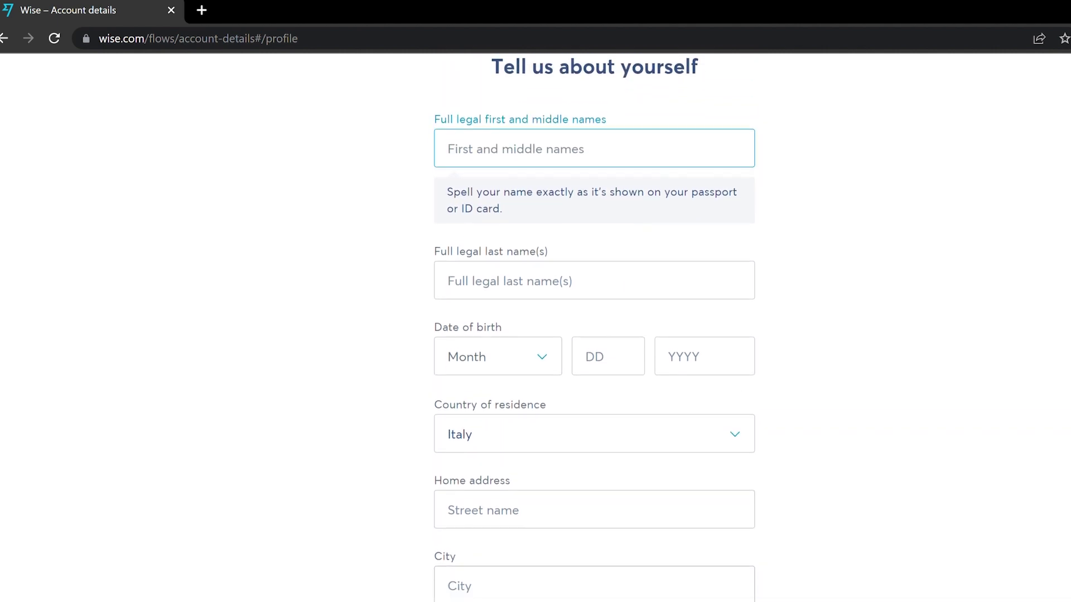
{"action": "scroll", "coordinate": [621, 592], "scroll_direction": "down", "scroll_amount": 3}
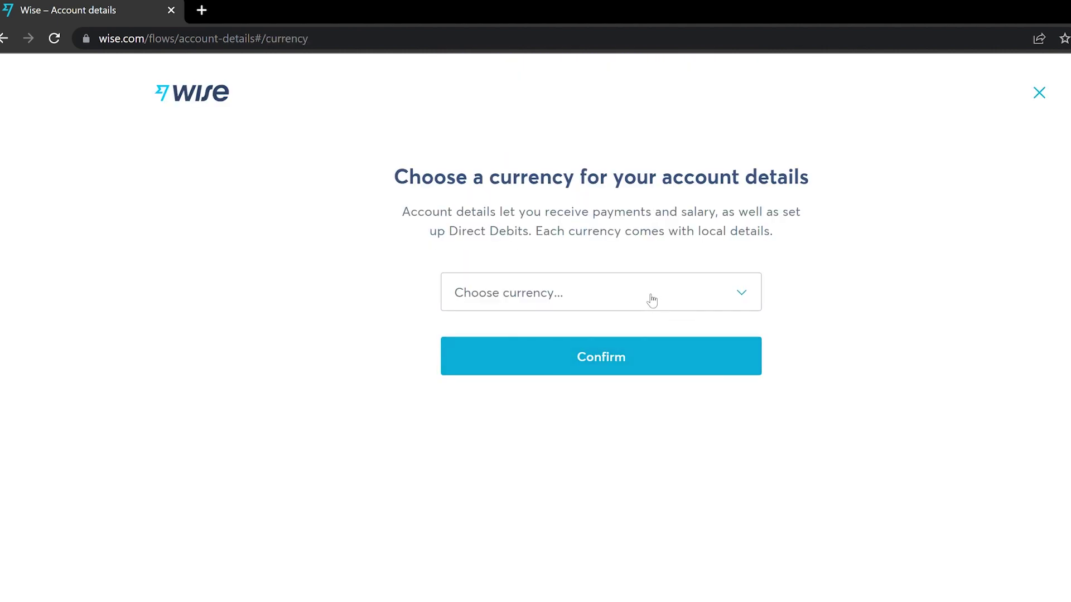
Search 'eur', choose Euro as the account-details currency and confirm
{"action": "left_click", "coordinate": [652, 300]}
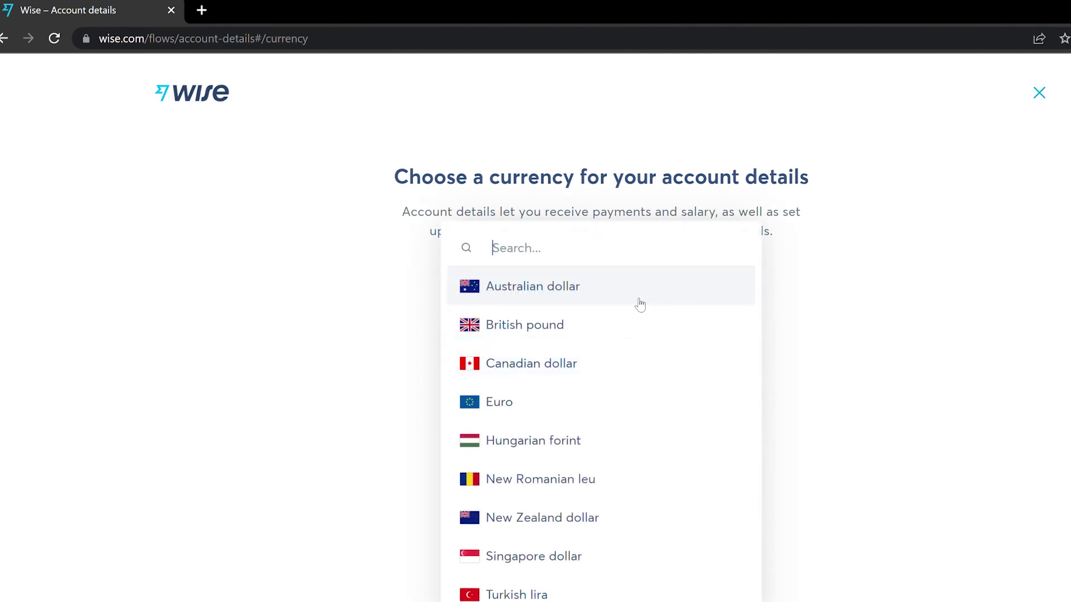
{"action": "type", "text": "eur"}
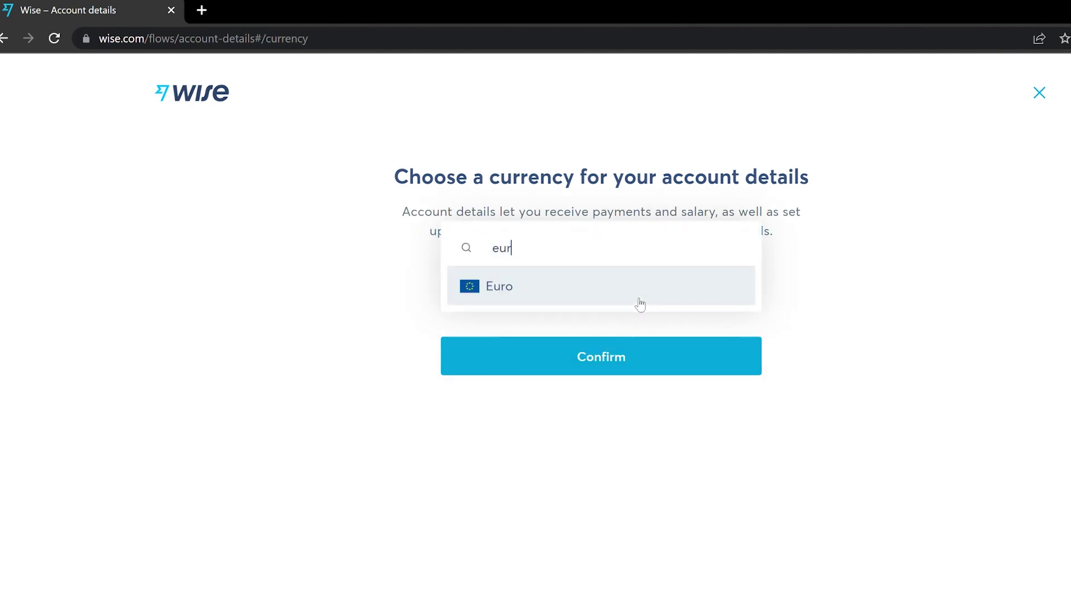
{"action": "left_click", "coordinate": [652, 296]}
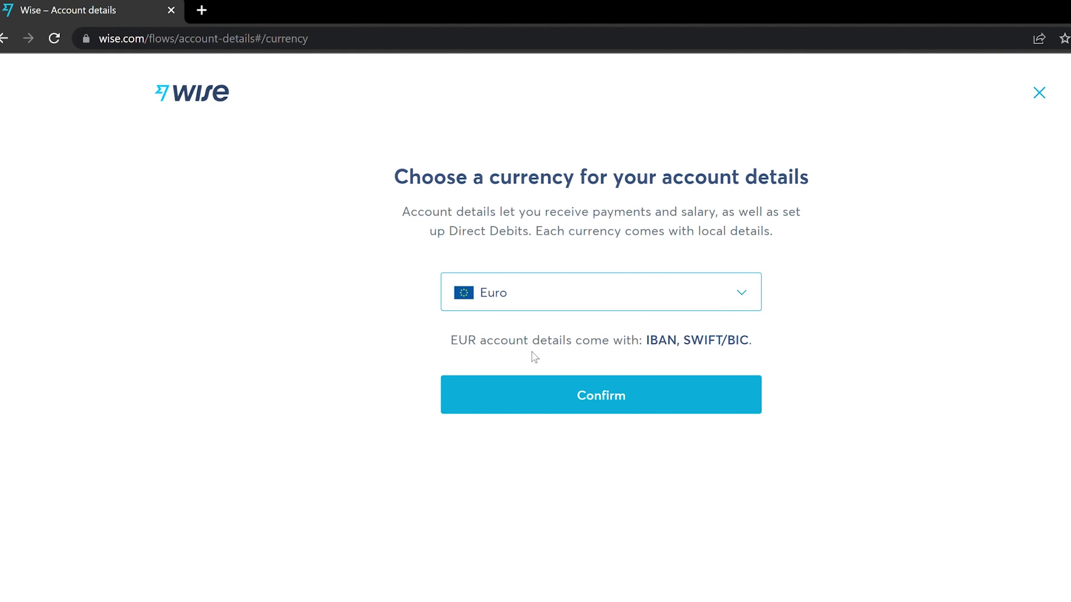
{"action": "left_click", "coordinate": [628, 394]}
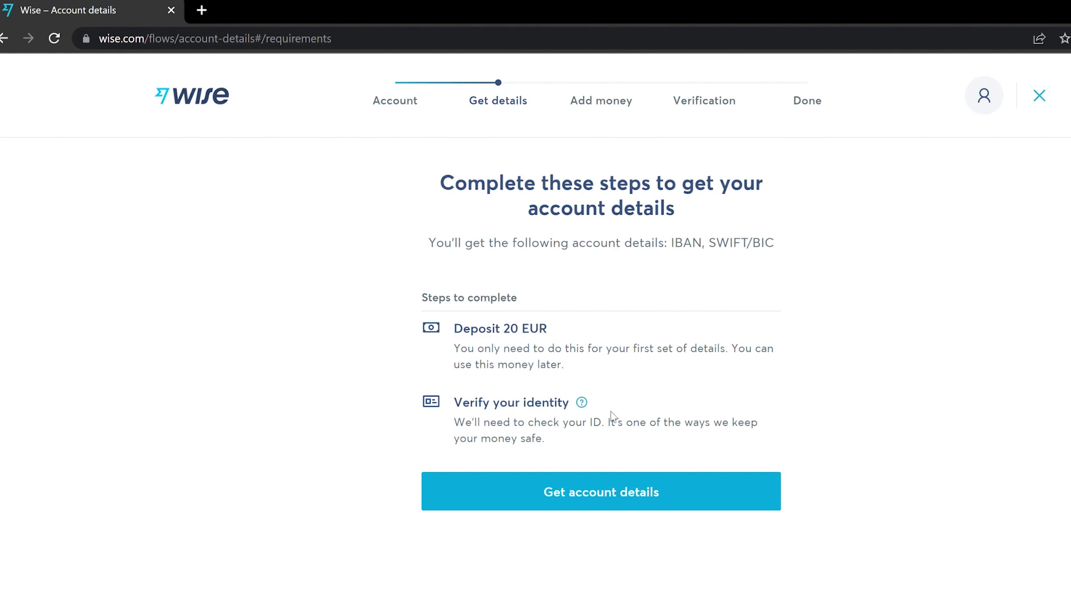
Get account details with 'Spending money when travelling abroad' as the purpose
{"action": "left_click", "coordinate": [606, 489]}
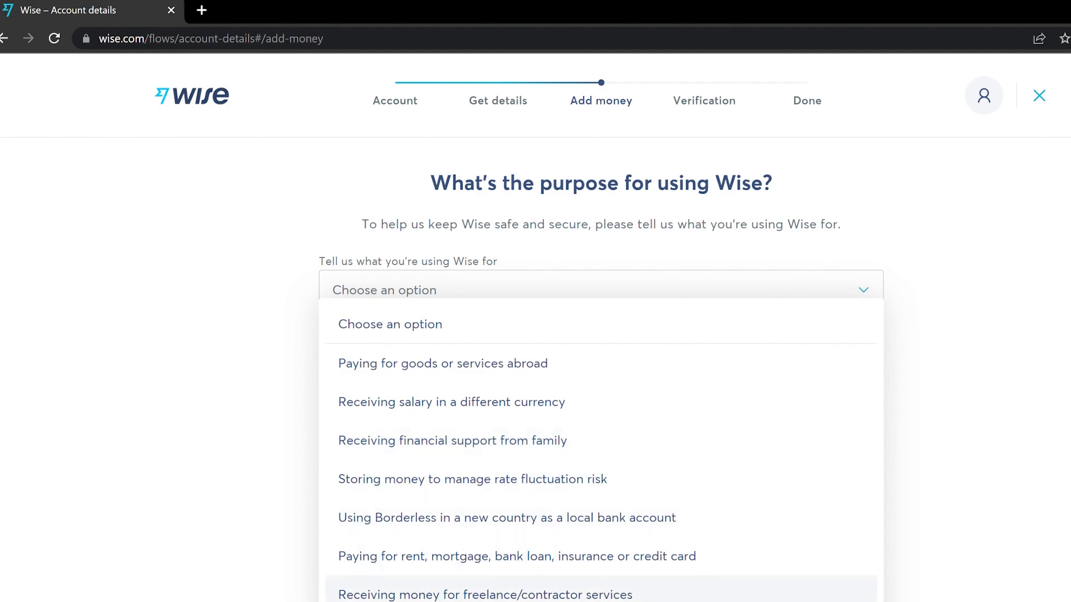
{"action": "left_click", "coordinate": [521, 599]}
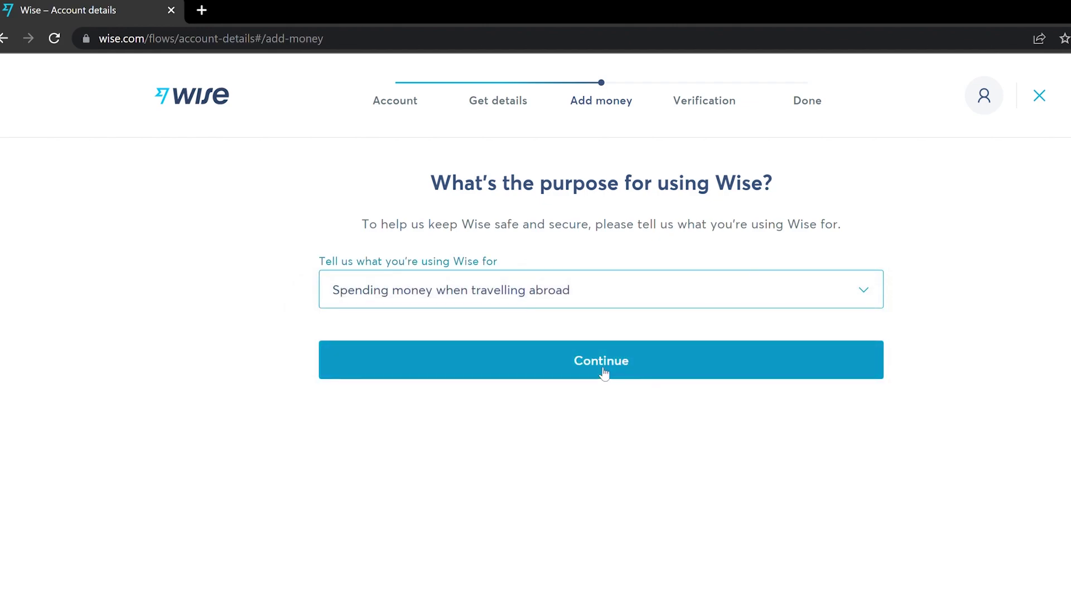
{"action": "left_click", "coordinate": [570, 359]}
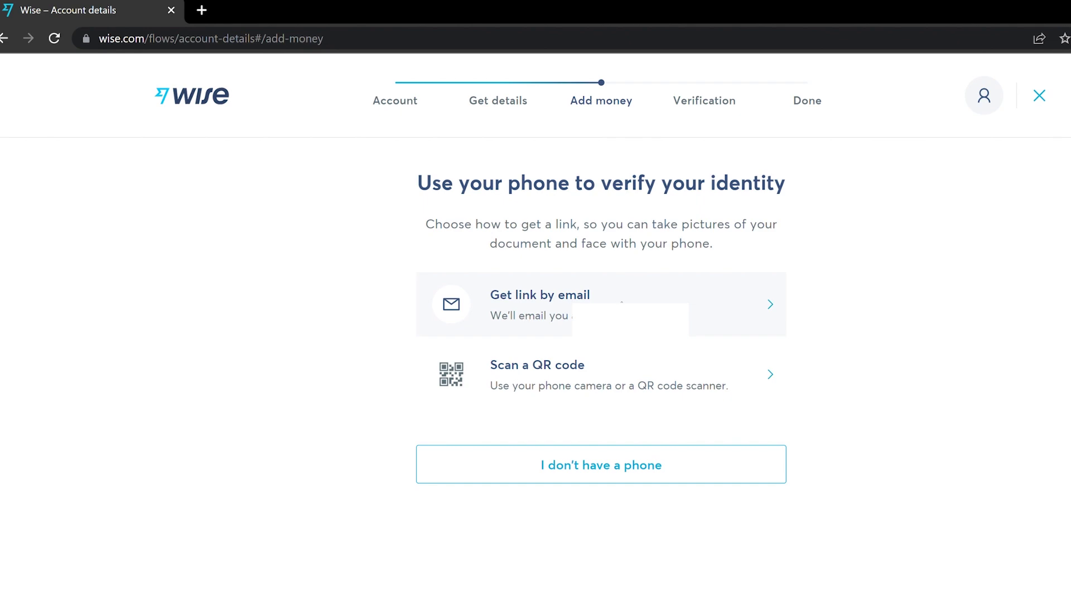
Request the verification link by email with 'Get link by email'
{"action": "left_click", "coordinate": [653, 301]}
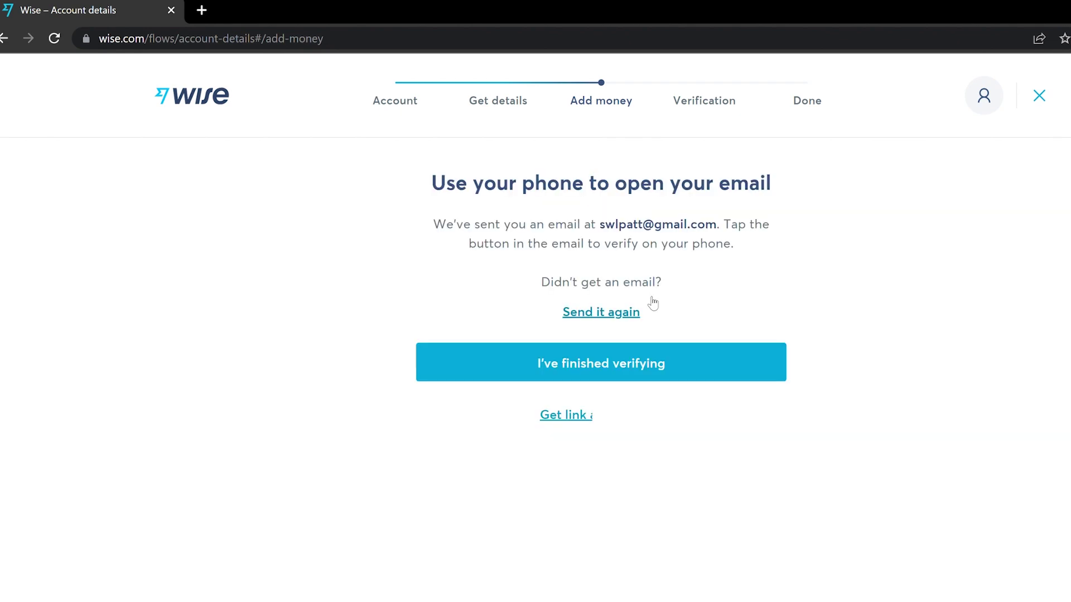
{"action": "scroll", "coordinate": [729, 308], "scroll_direction": "down", "scroll_amount": 1}
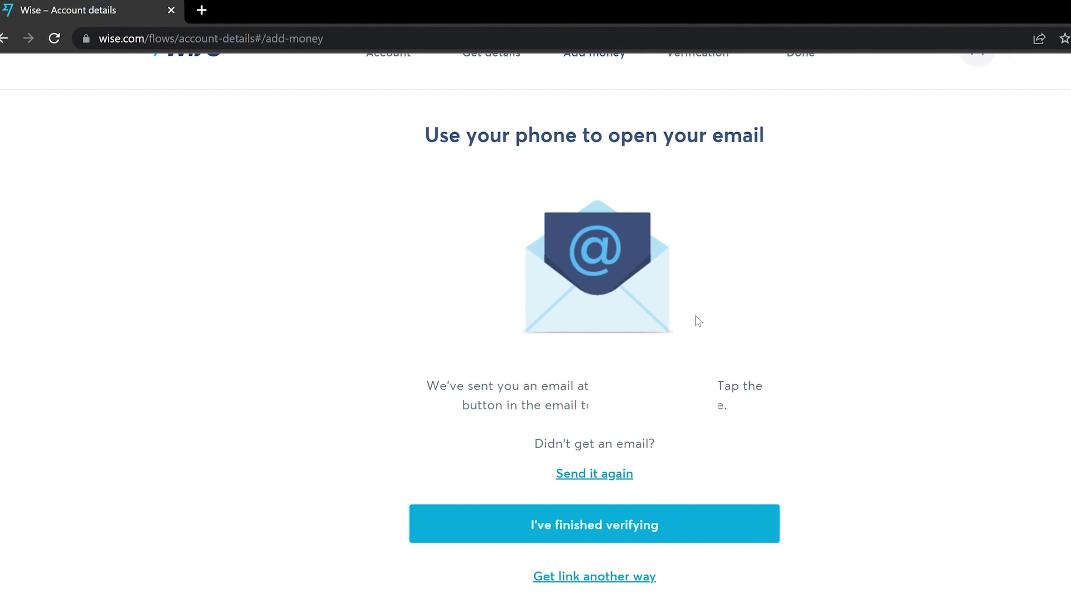
{"action": "scroll", "coordinate": [733, 355], "scroll_direction": "up", "scroll_amount": 1}
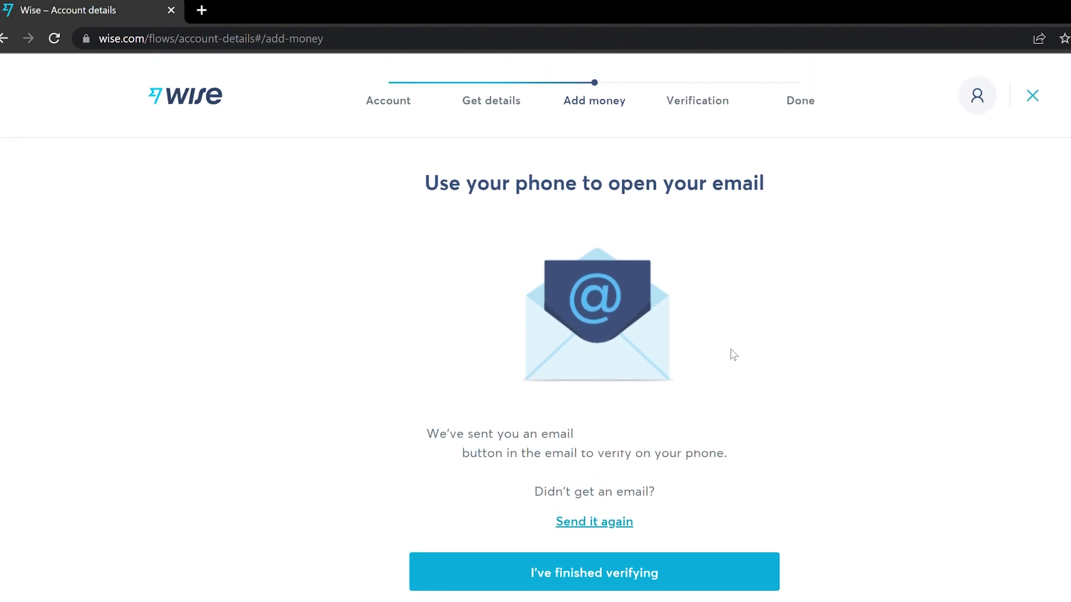
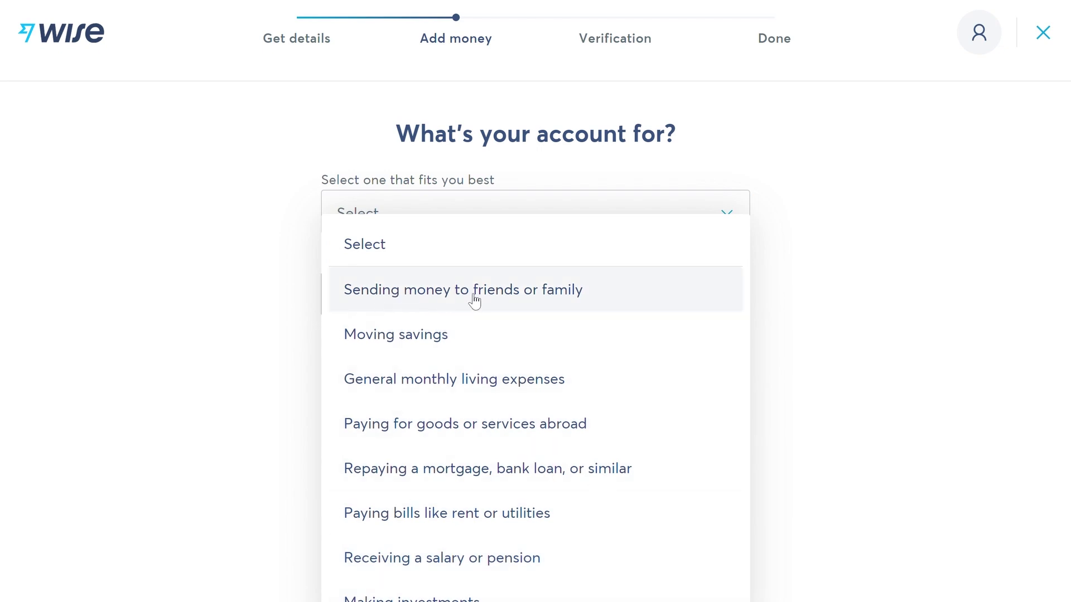
Choose 'Sending money to friends or family' as the purpose and add Italy and Germany as countries
{"action": "left_click", "coordinate": [553, 296]}
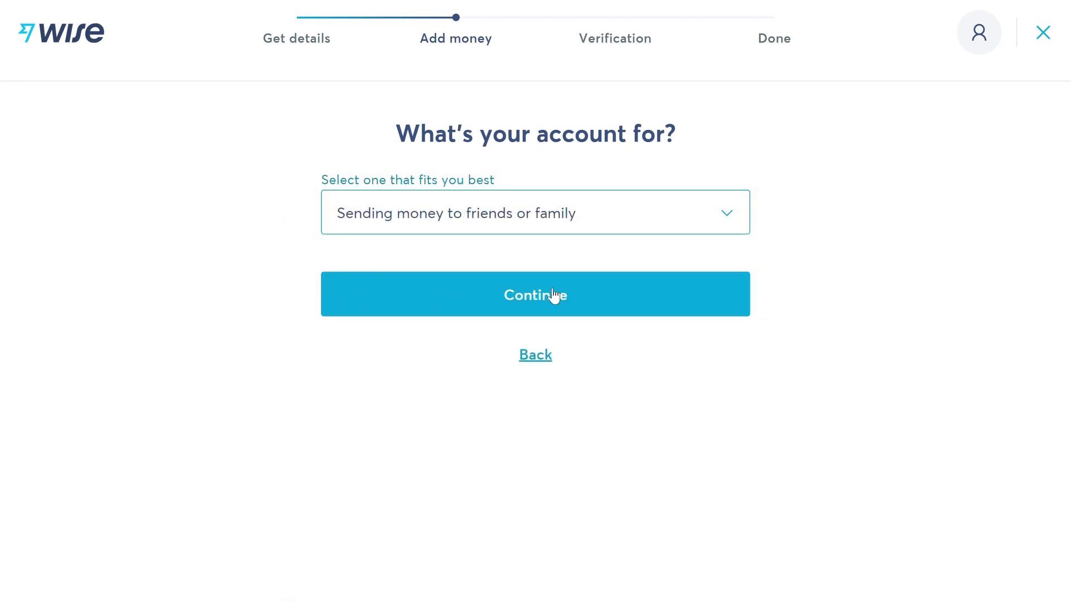
{"action": "left_click", "coordinate": [554, 295]}
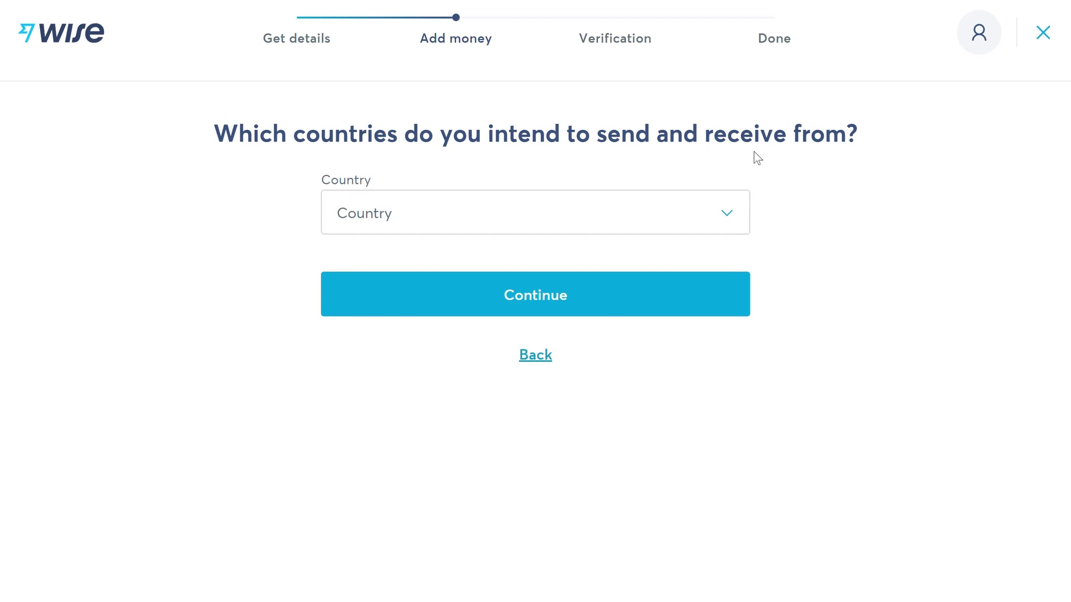
{"action": "left_click", "coordinate": [602, 212]}
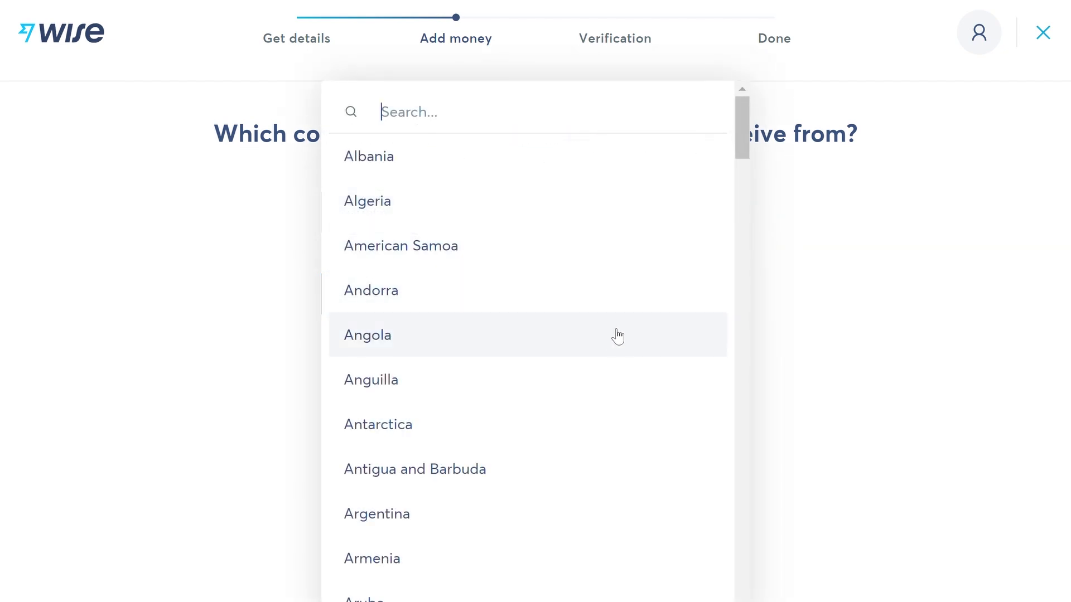
{"action": "type", "text": "ita"}
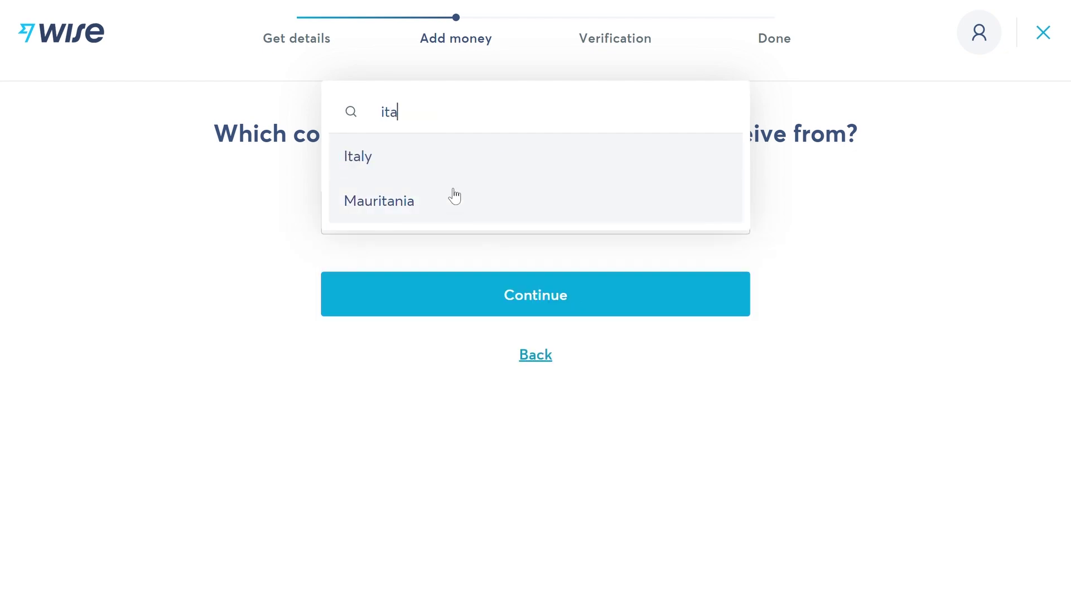
{"action": "left_click", "coordinate": [444, 156]}
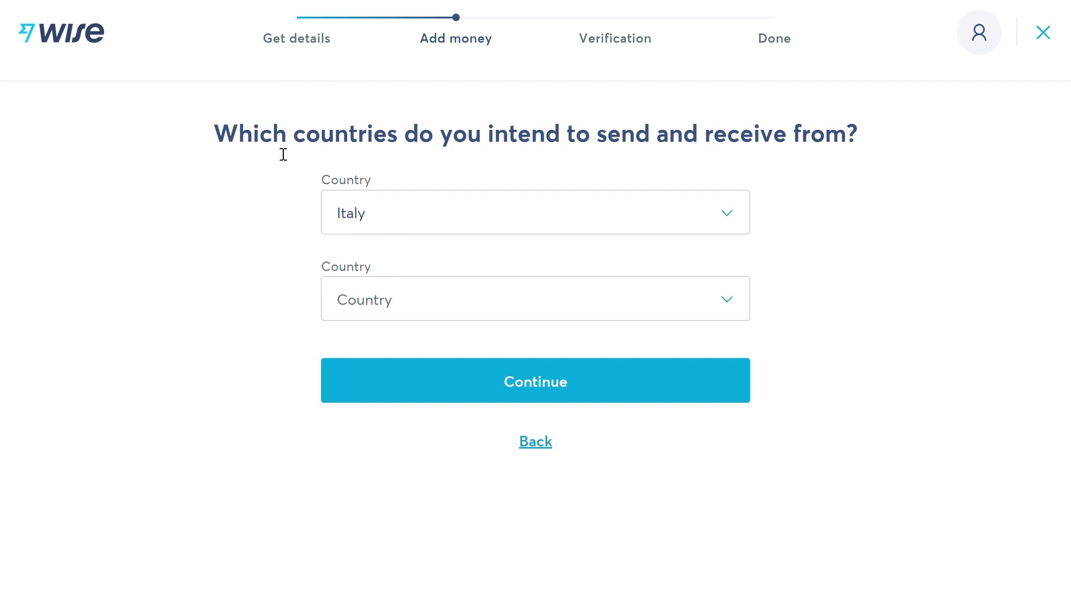
{"action": "left_click", "coordinate": [696, 309]}
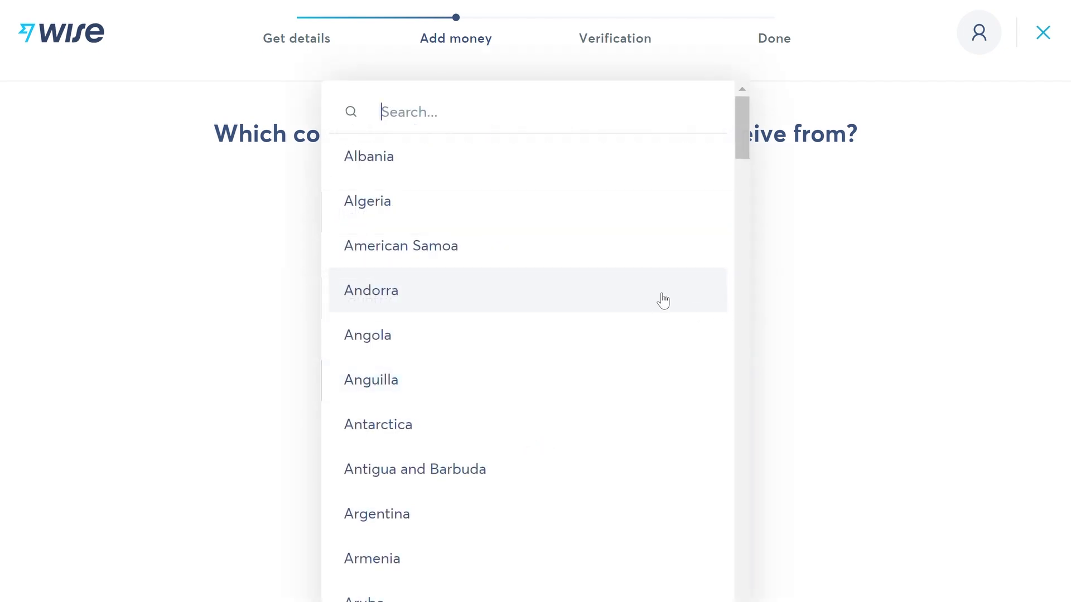
{"action": "type", "text": "ger"}
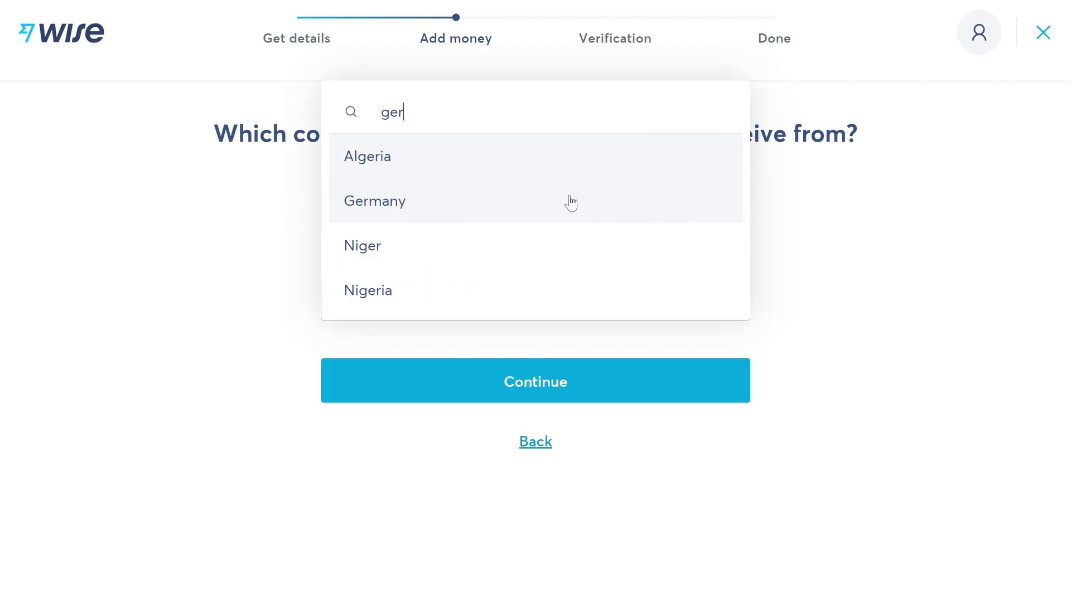
{"action": "left_click", "coordinate": [427, 204]}
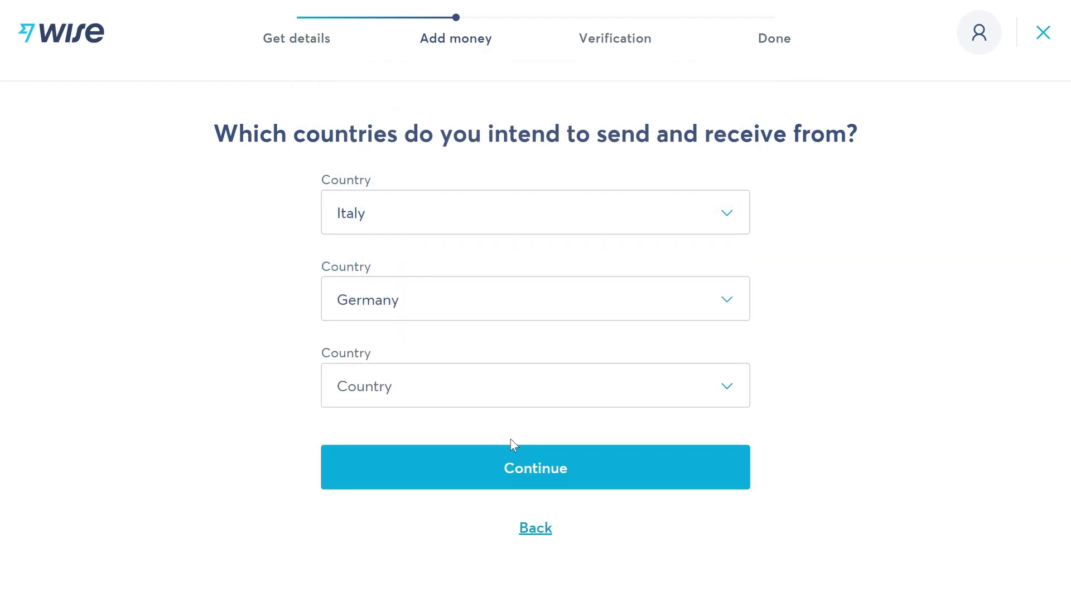
{"action": "left_click", "coordinate": [529, 463]}
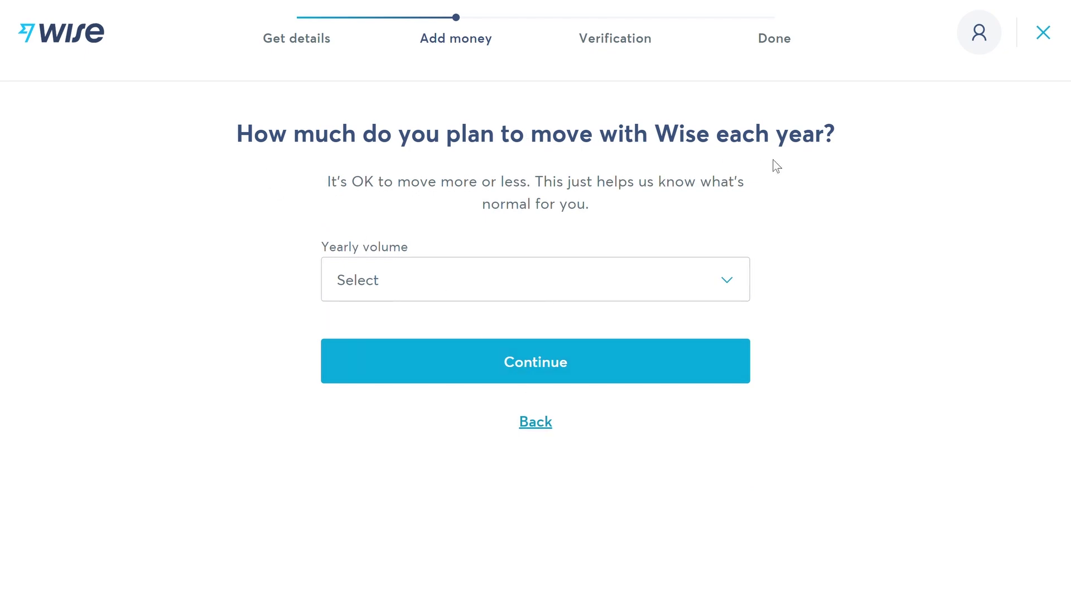
Set the expected yearly volume to 0–2,300 EUR
{"action": "left_click", "coordinate": [510, 279]}
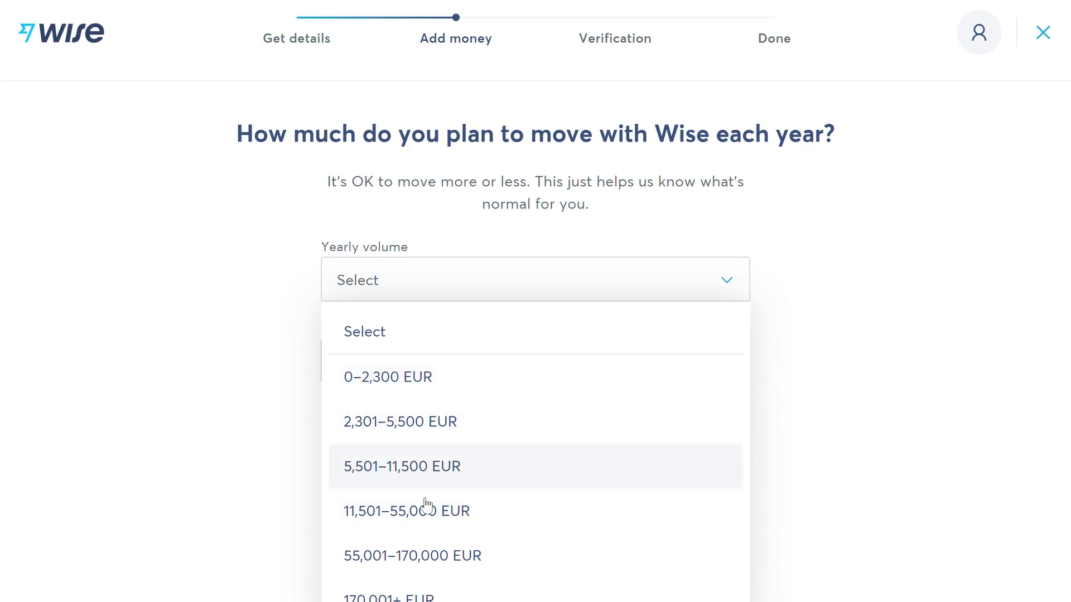
{"action": "left_click", "coordinate": [460, 379]}
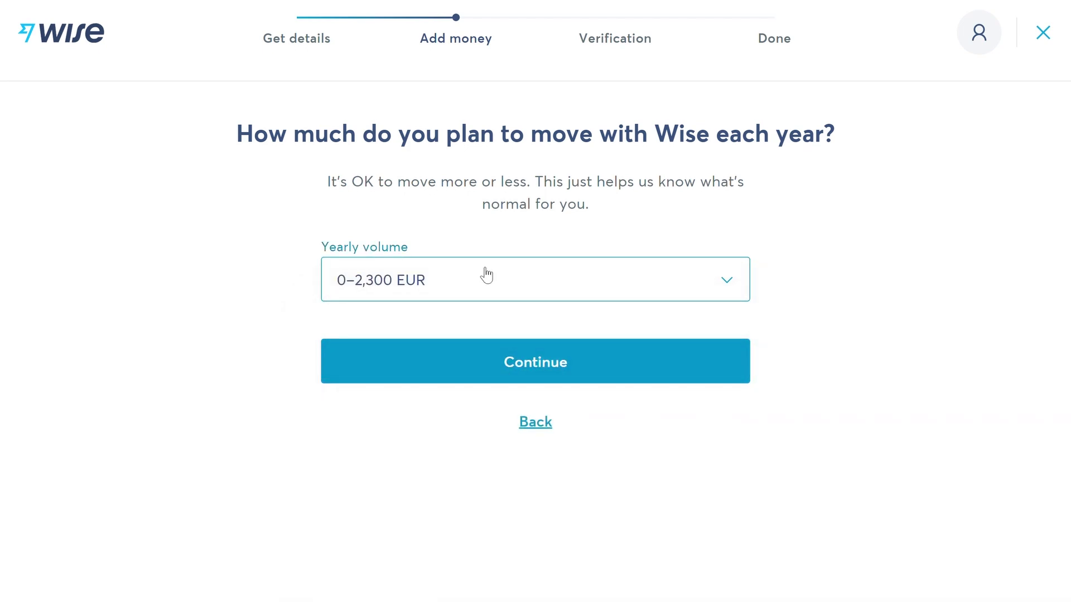
{"action": "left_click", "coordinate": [512, 359]}
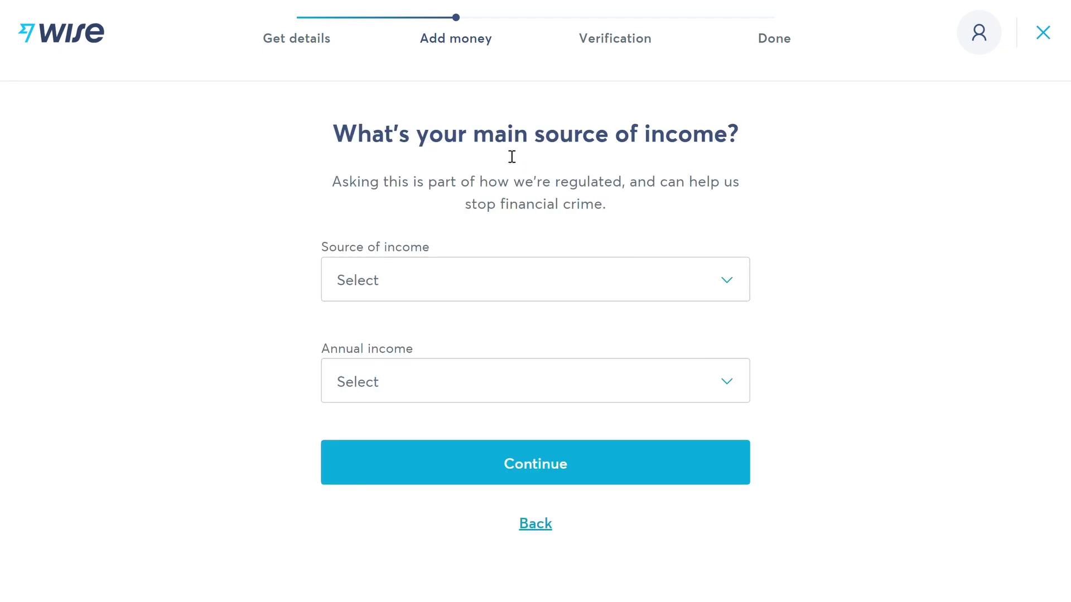
Declare Salary as the income source and 0–15,500 EUR annual income
{"action": "left_click", "coordinate": [440, 280]}
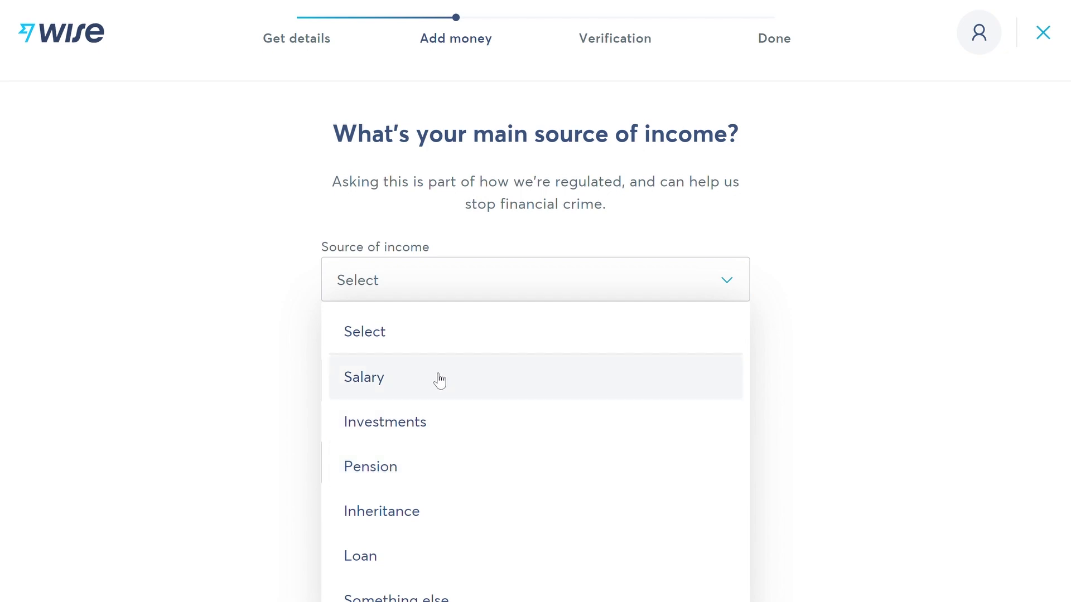
{"action": "left_click", "coordinate": [472, 382]}
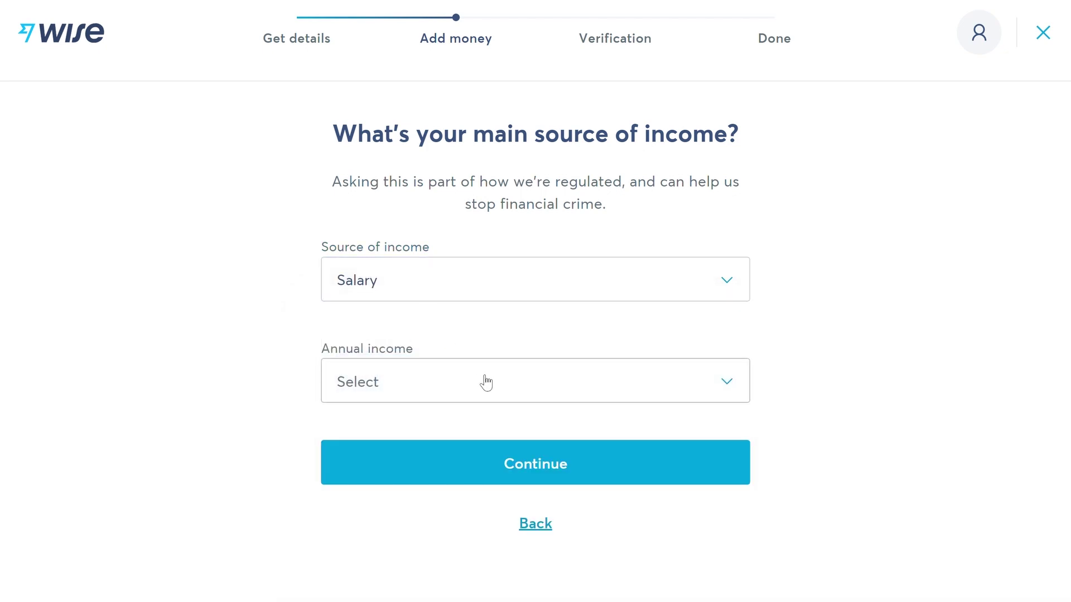
{"action": "left_click", "coordinate": [483, 382]}
{"action": "left_click", "coordinate": [490, 116]}
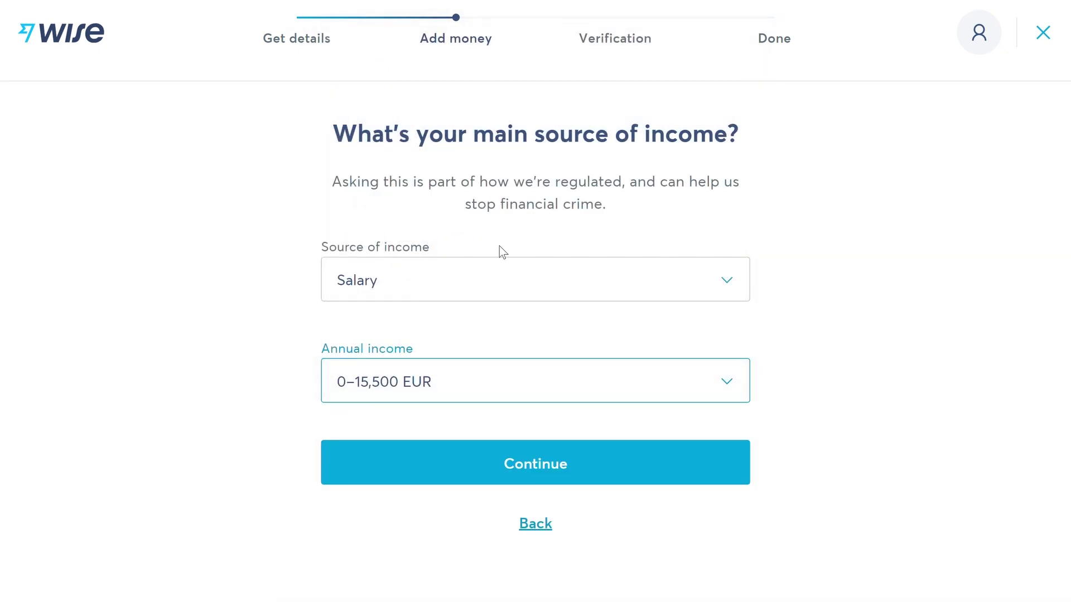
{"action": "left_click", "coordinate": [526, 459]}
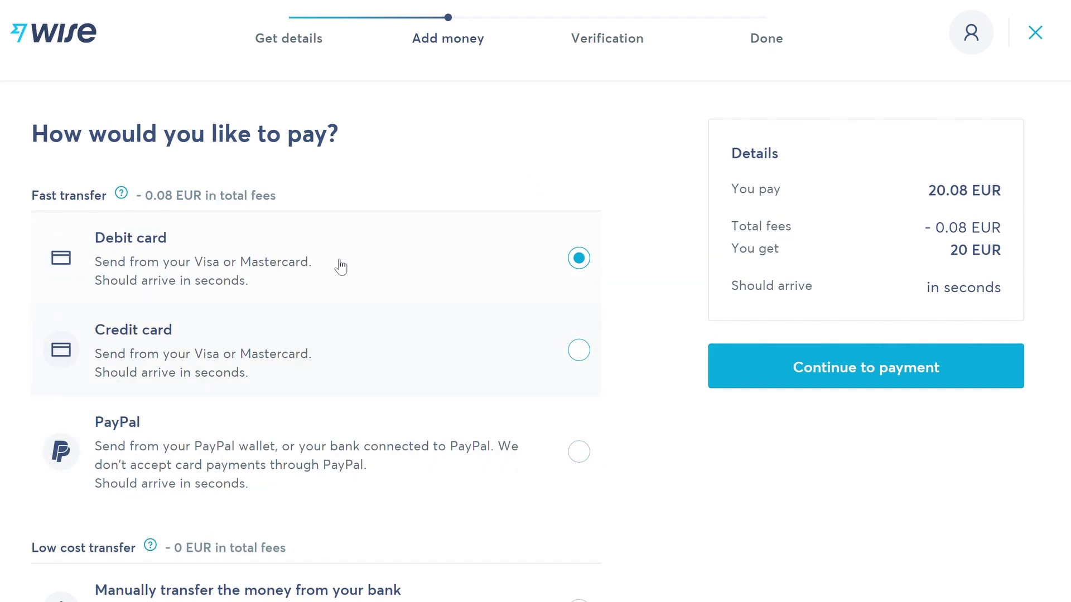
Keep Debit card as the payment method and proceed to pay the 20.08 EUR deposit
{"action": "scroll", "coordinate": [342, 265], "scroll_direction": "down", "scroll_amount": 3}
{"action": "scroll", "coordinate": [478, 301], "scroll_direction": "up", "scroll_amount": 3}
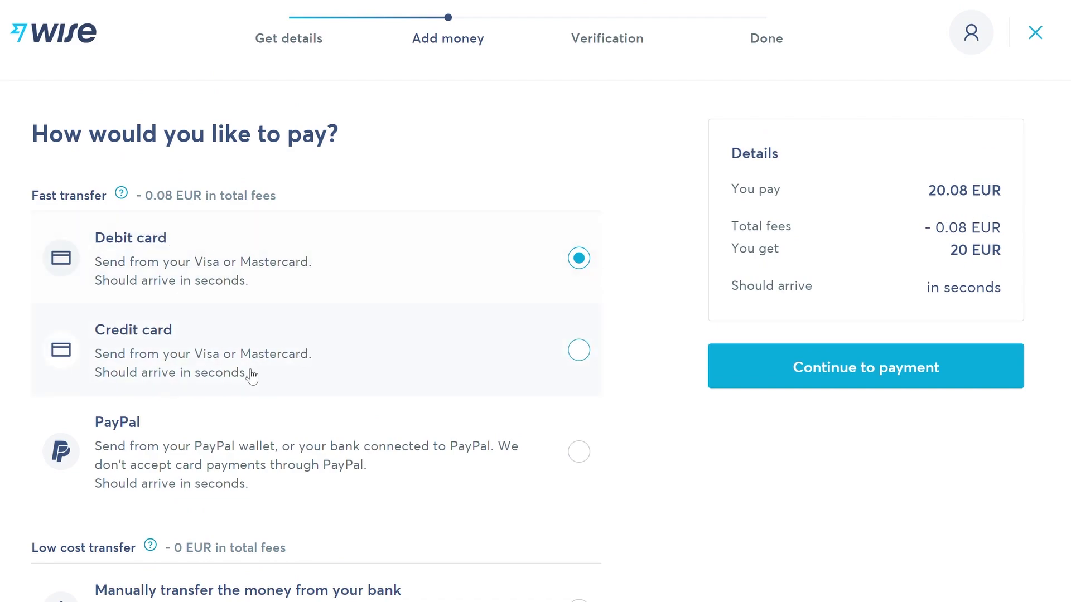
{"action": "scroll", "coordinate": [232, 298], "scroll_direction": "down", "scroll_amount": 1}
{"action": "scroll", "coordinate": [306, 313], "scroll_direction": "down", "scroll_amount": 2}
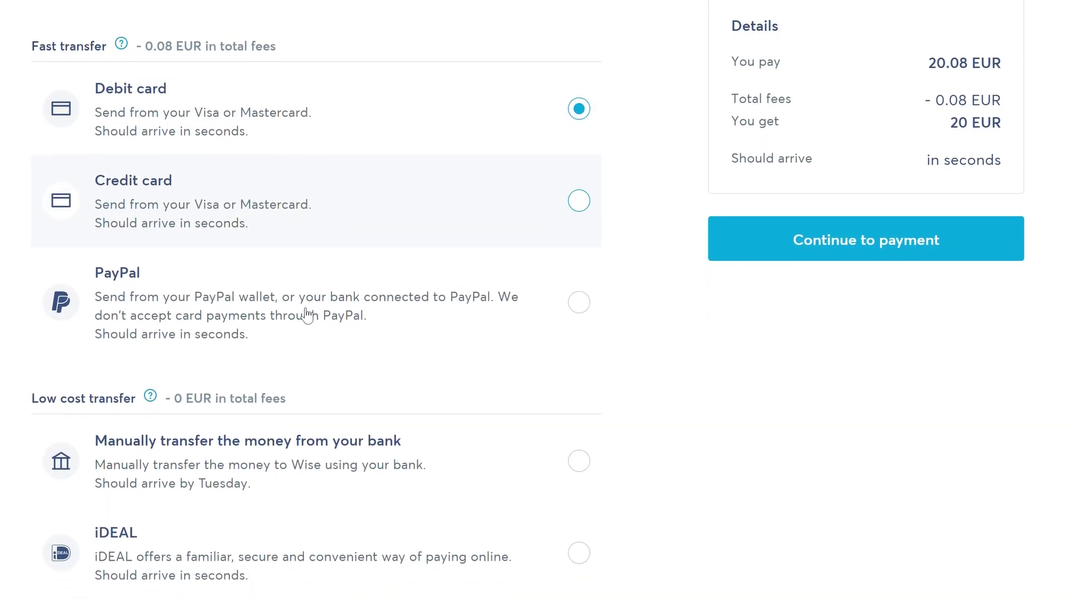
{"action": "scroll", "coordinate": [313, 309], "scroll_direction": "down", "scroll_amount": 3}
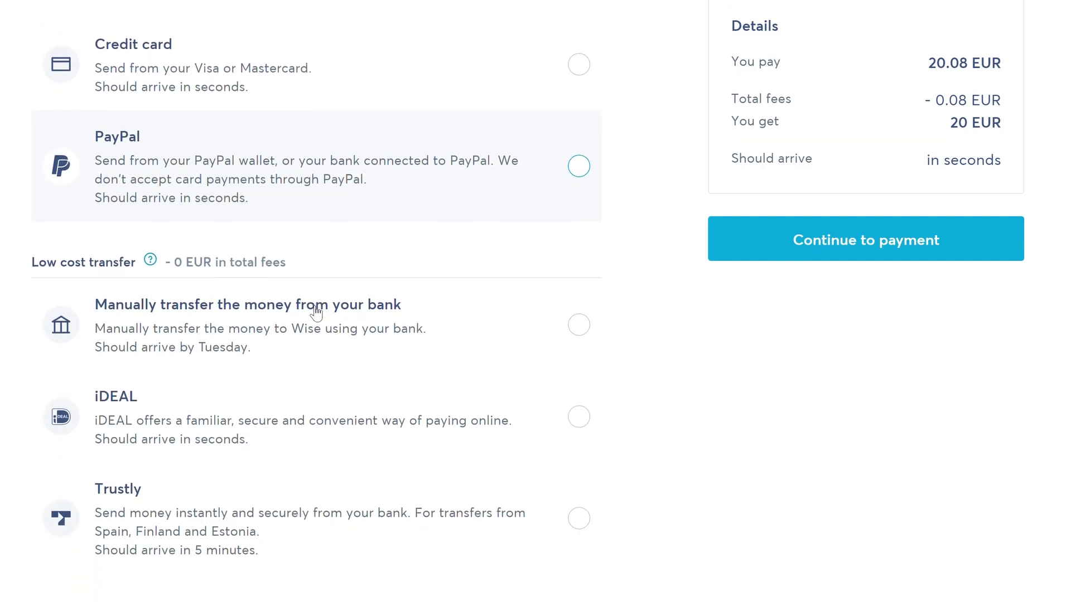
{"action": "scroll", "coordinate": [307, 299], "scroll_direction": "up", "scroll_amount": 4}
{"action": "scroll", "coordinate": [308, 300], "scroll_direction": "up", "scroll_amount": 1}
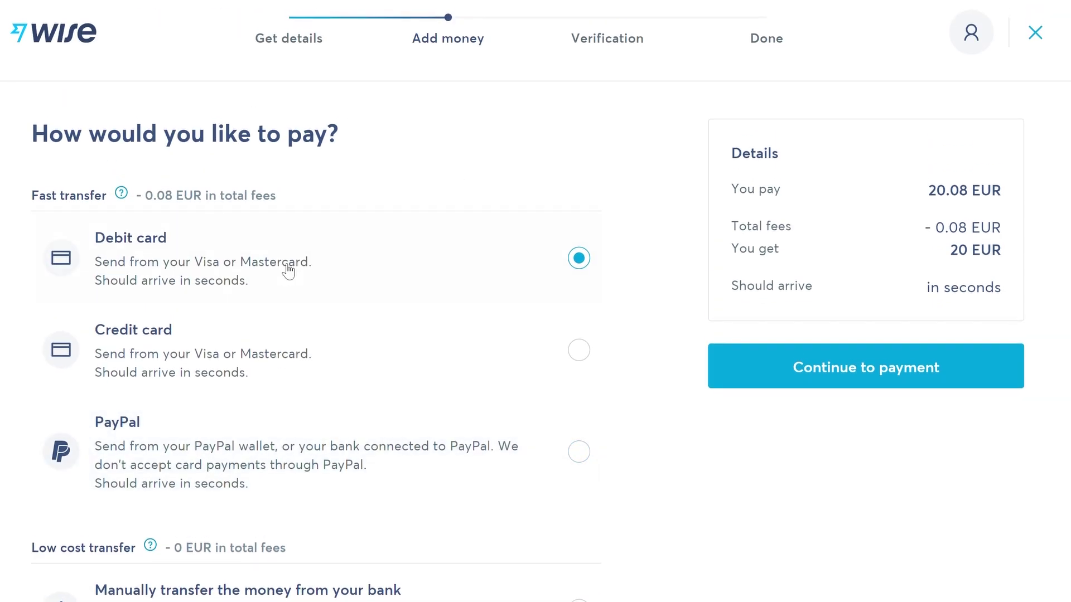
{"action": "left_click", "coordinate": [578, 350]}
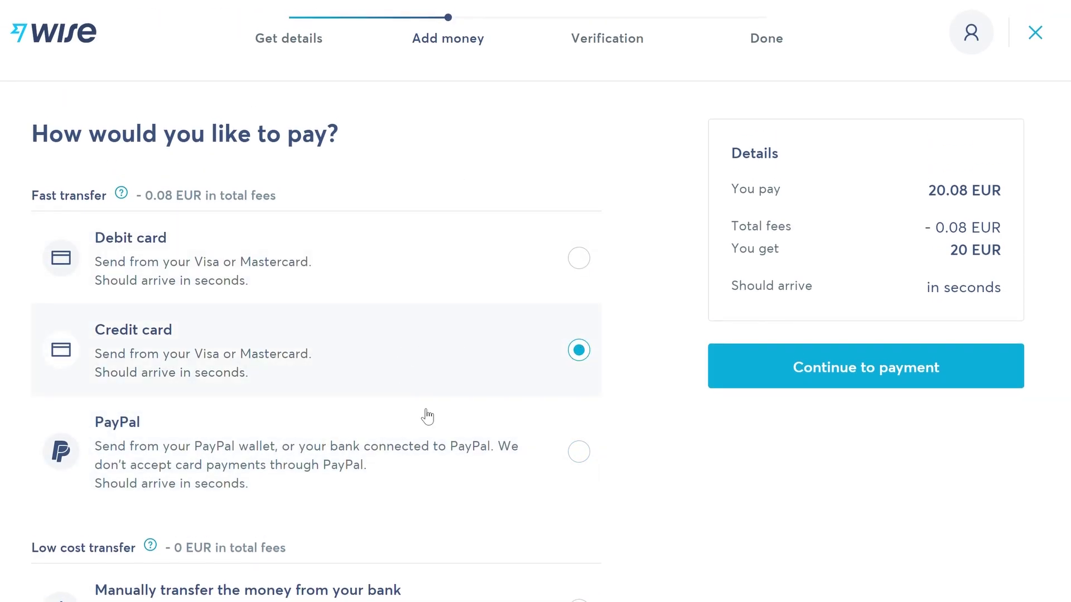
{"action": "left_click", "coordinate": [560, 269]}
{"action": "left_click", "coordinate": [730, 375]}
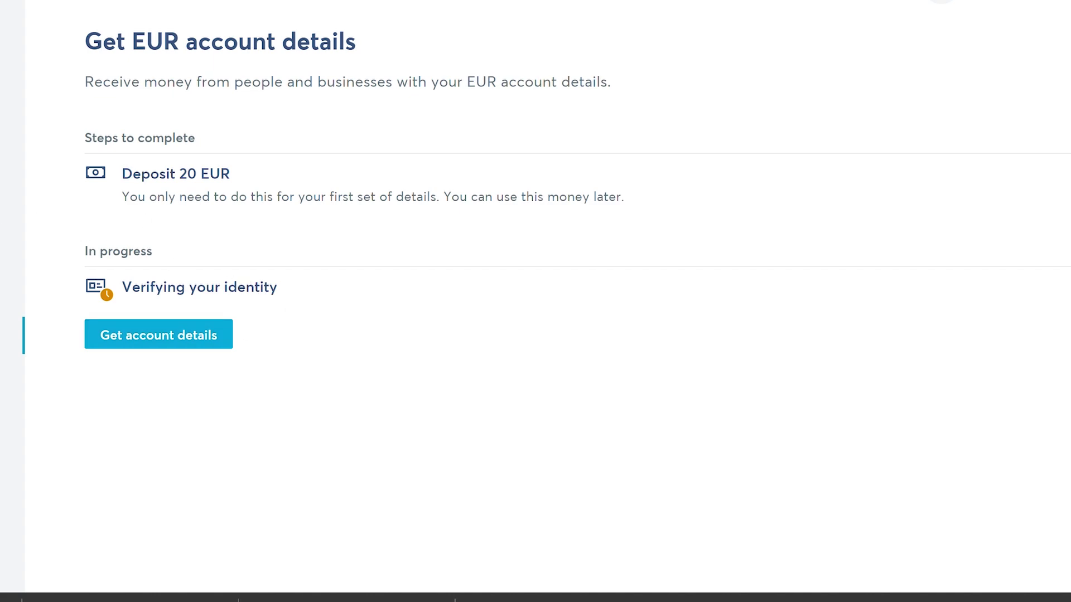
Open a new US dollar balance next to the Euro balance and return to Account home
{"action": "left_click", "coordinate": [22, 178]}
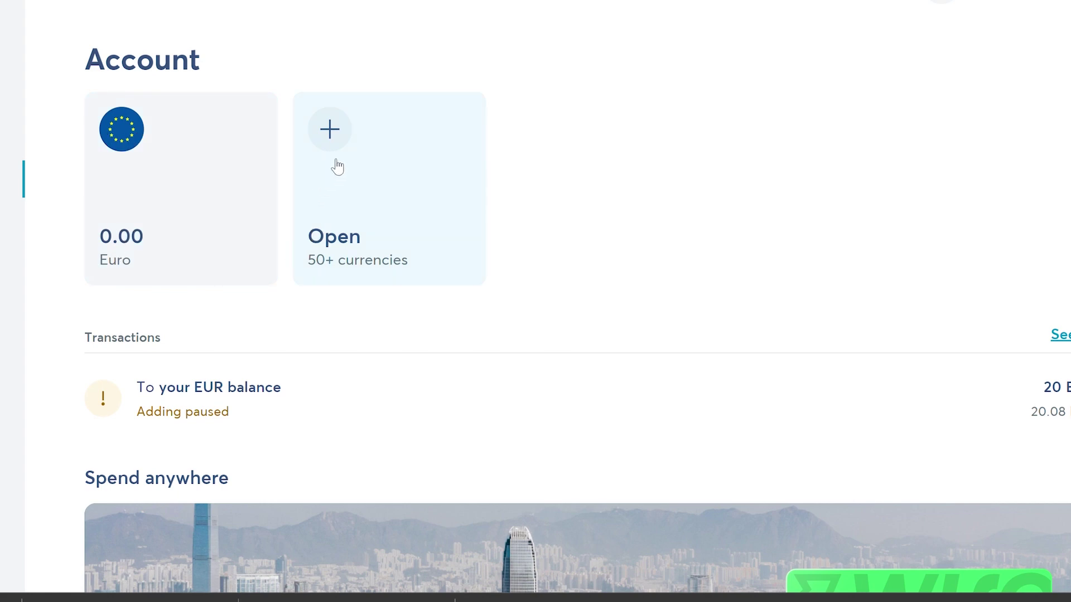
{"action": "left_click", "coordinate": [358, 158]}
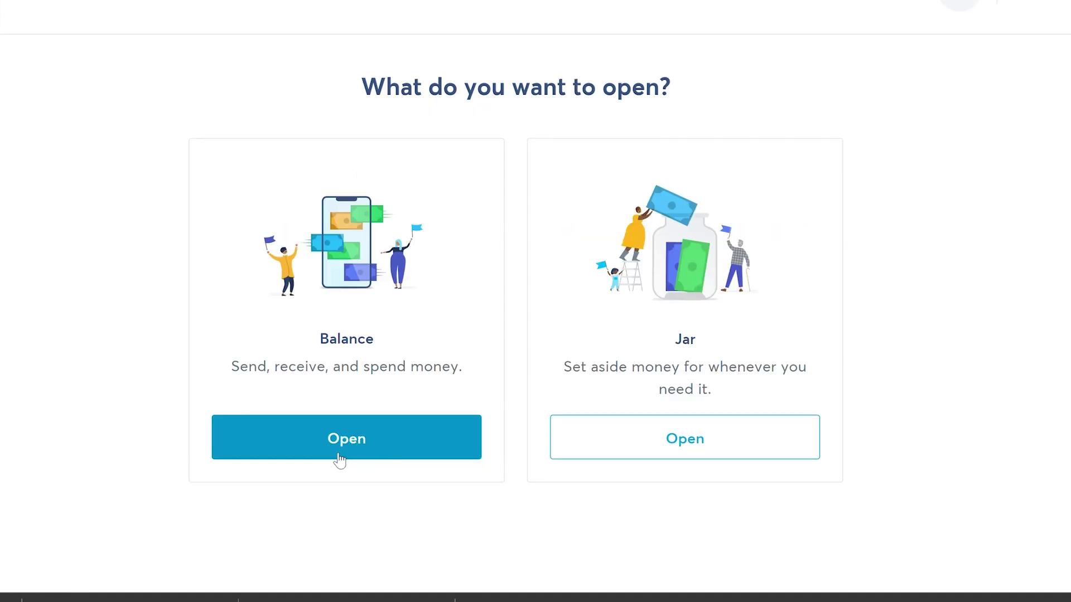
{"action": "left_click", "coordinate": [357, 449]}
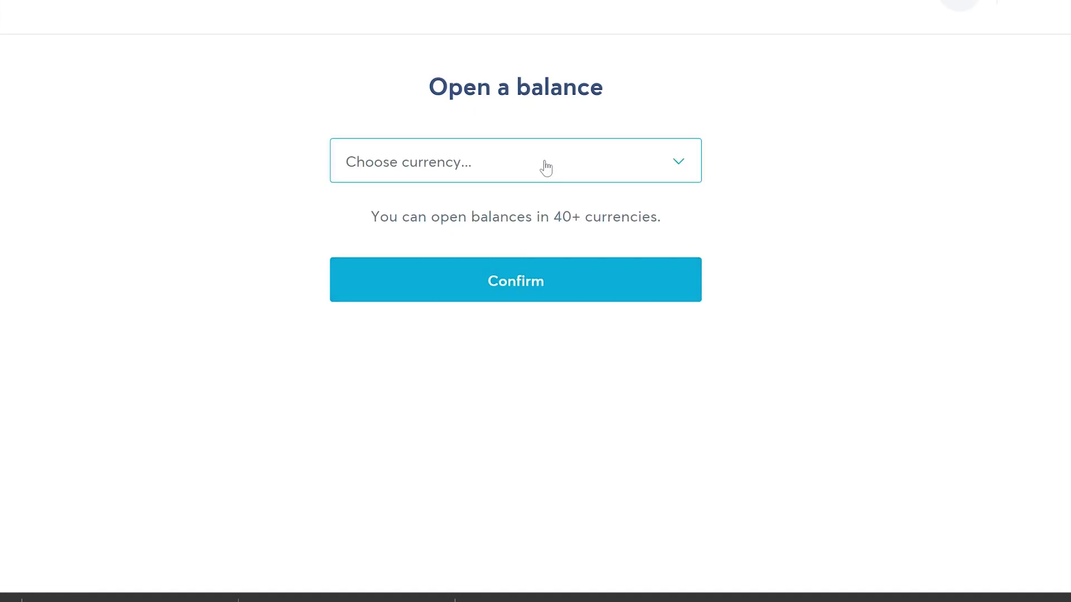
{"action": "left_click", "coordinate": [545, 167]}
{"action": "scroll", "coordinate": [494, 273], "scroll_direction": "down", "scroll_amount": 2}
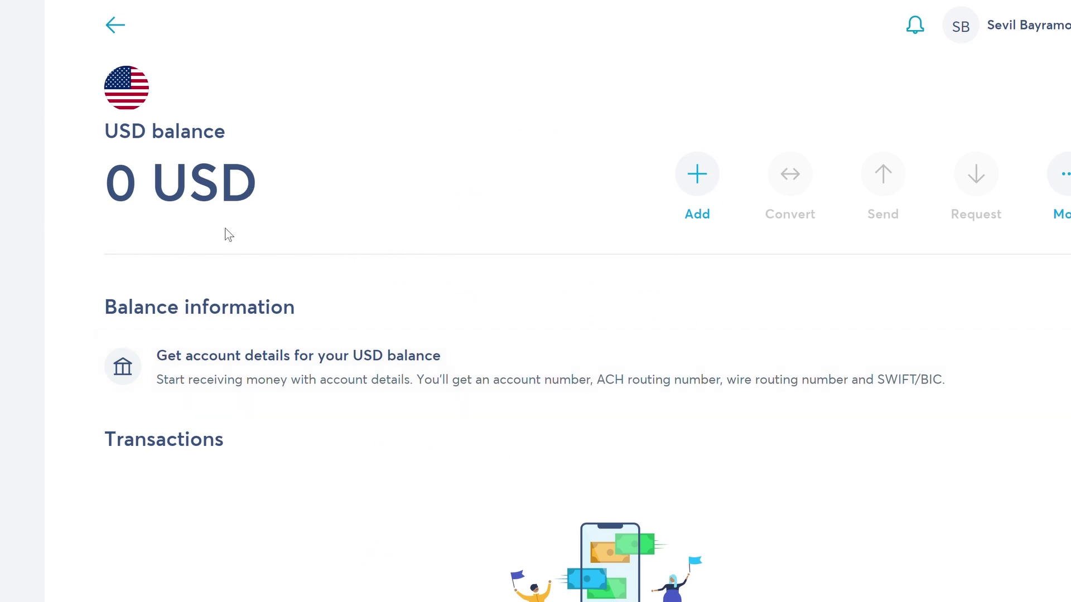
{"action": "scroll", "coordinate": [228, 235], "scroll_direction": "down", "scroll_amount": 4}
{"action": "scroll", "coordinate": [341, 364], "scroll_direction": "up", "scroll_amount": 3}
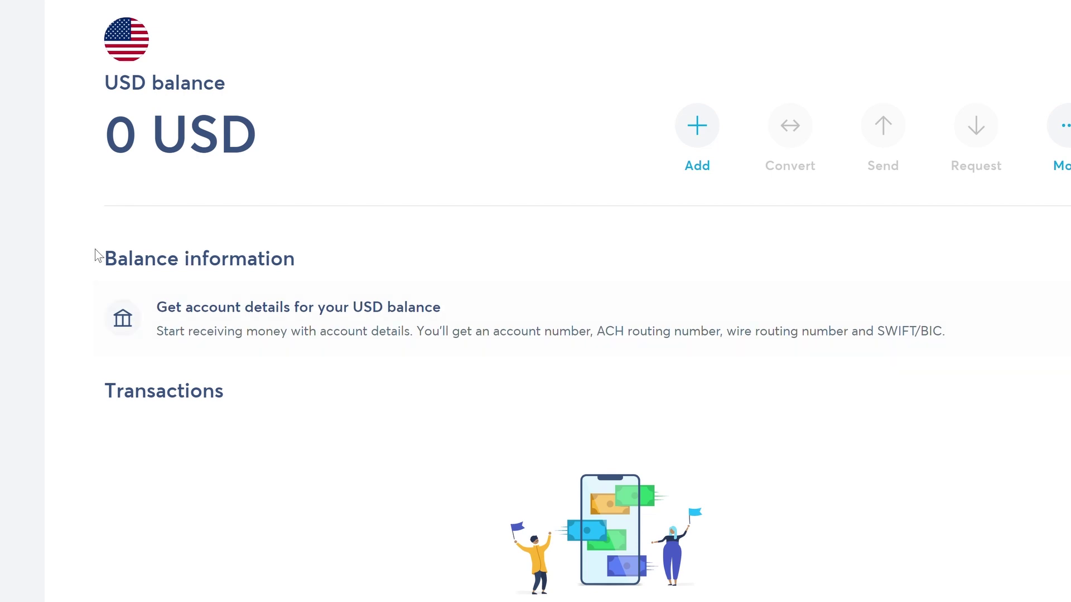
{"action": "left_click", "coordinate": [10, 213]}
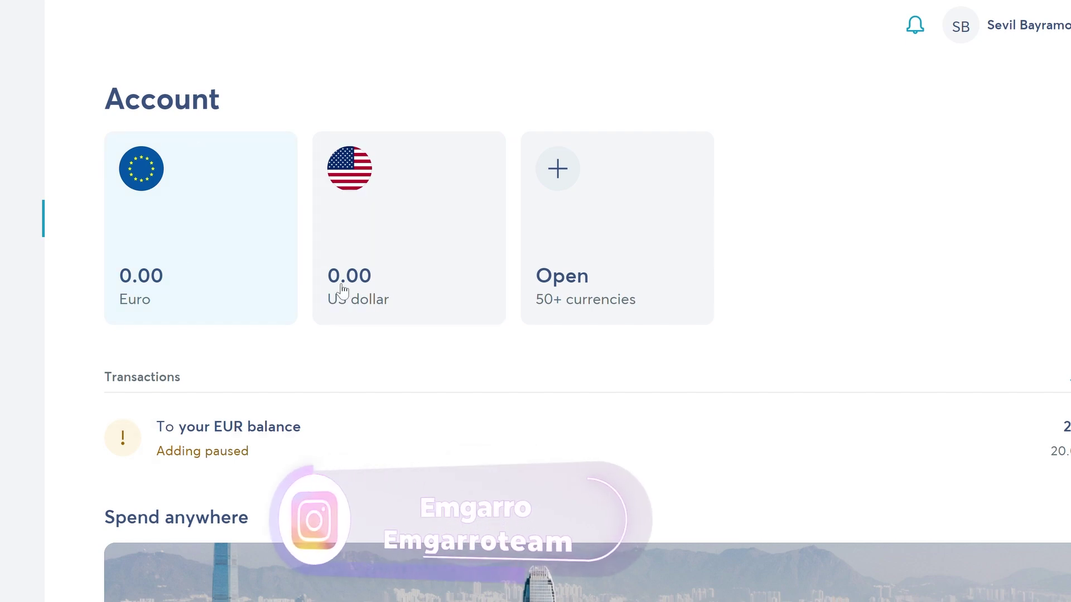
Scroll to Spend anywhere and open the Wise card offer for a 9 EUR eco debit card
{"action": "scroll", "coordinate": [593, 275], "scroll_direction": "down", "scroll_amount": 4}
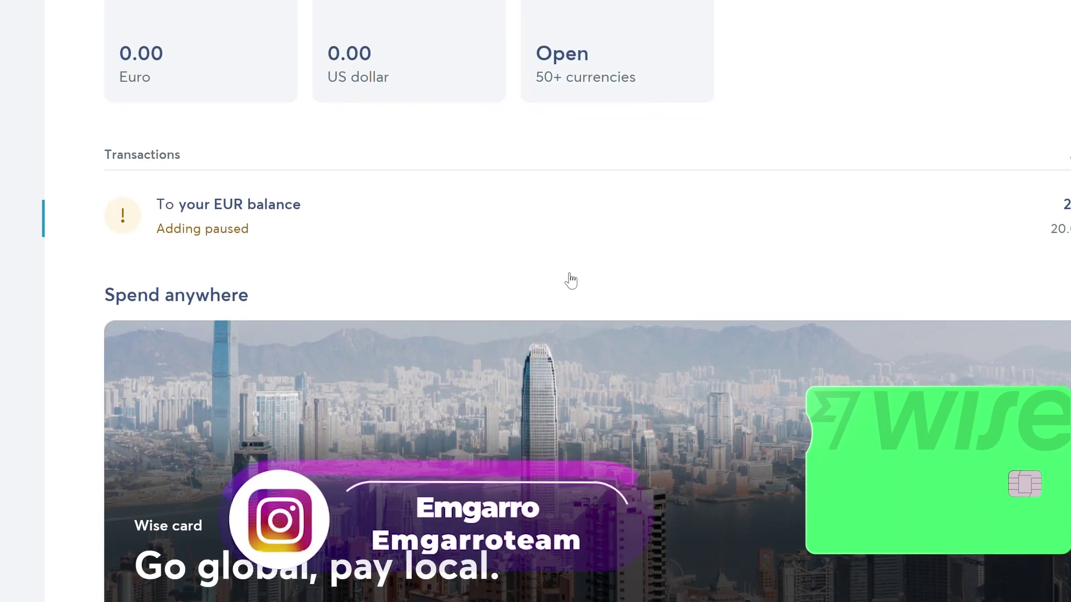
{"action": "scroll", "coordinate": [570, 280], "scroll_direction": "down", "scroll_amount": 3}
{"action": "scroll", "coordinate": [220, 105], "scroll_direction": "up", "scroll_amount": 1}
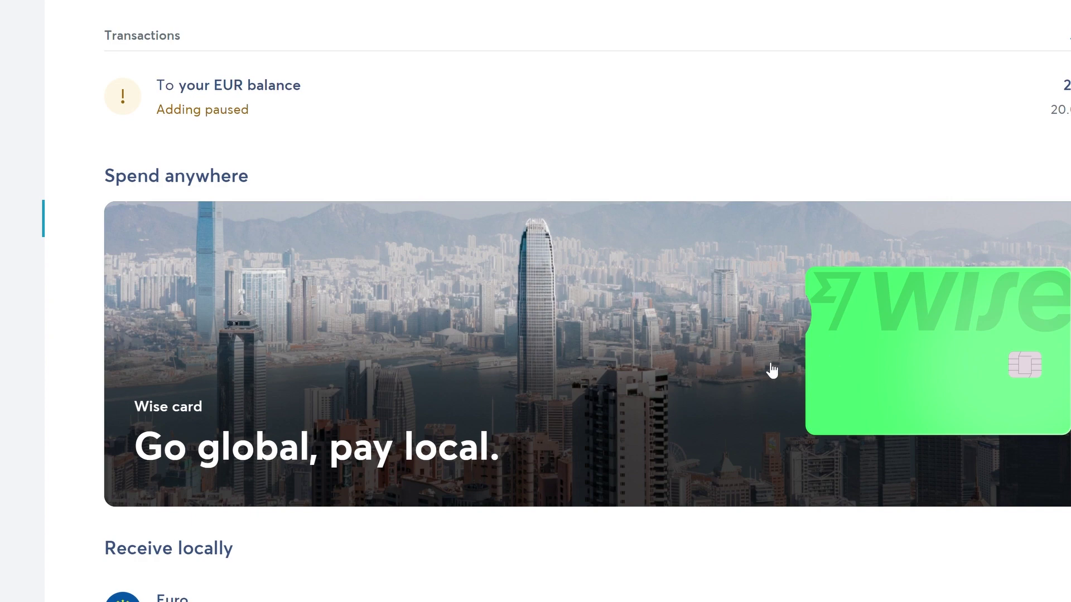
{"action": "scroll", "coordinate": [652, 440], "scroll_direction": "down", "scroll_amount": 3}
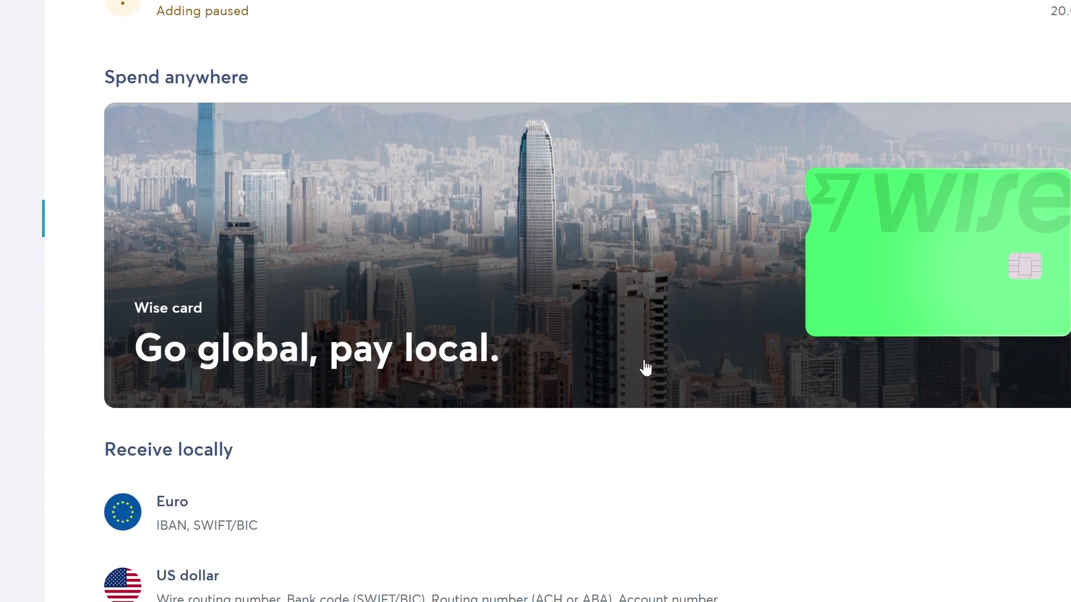
{"action": "scroll", "coordinate": [736, 363], "scroll_direction": "up", "scroll_amount": 1}
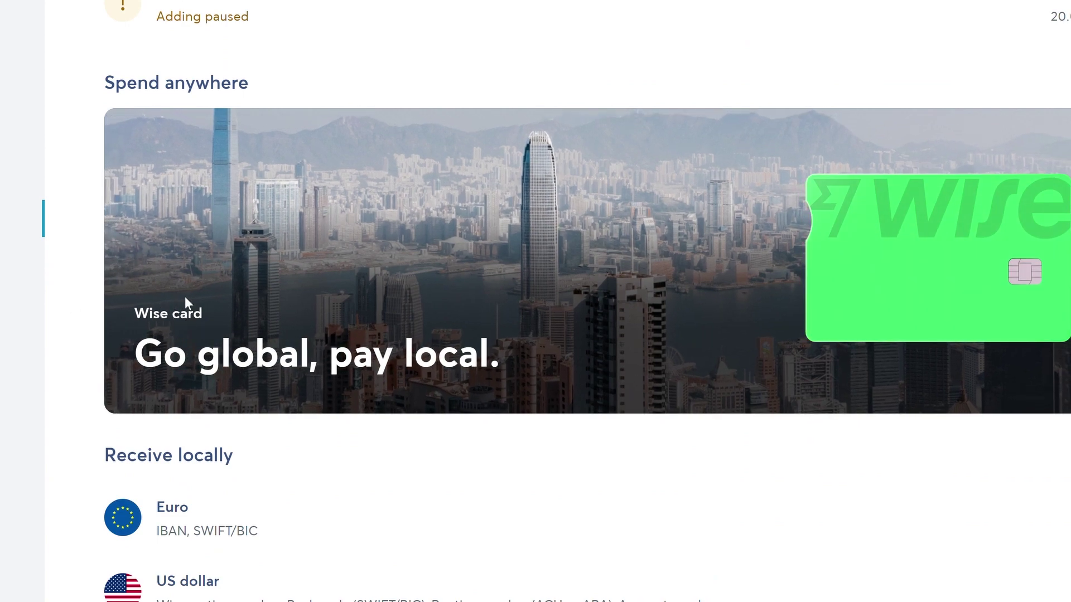
{"action": "left_click", "coordinate": [185, 296]}
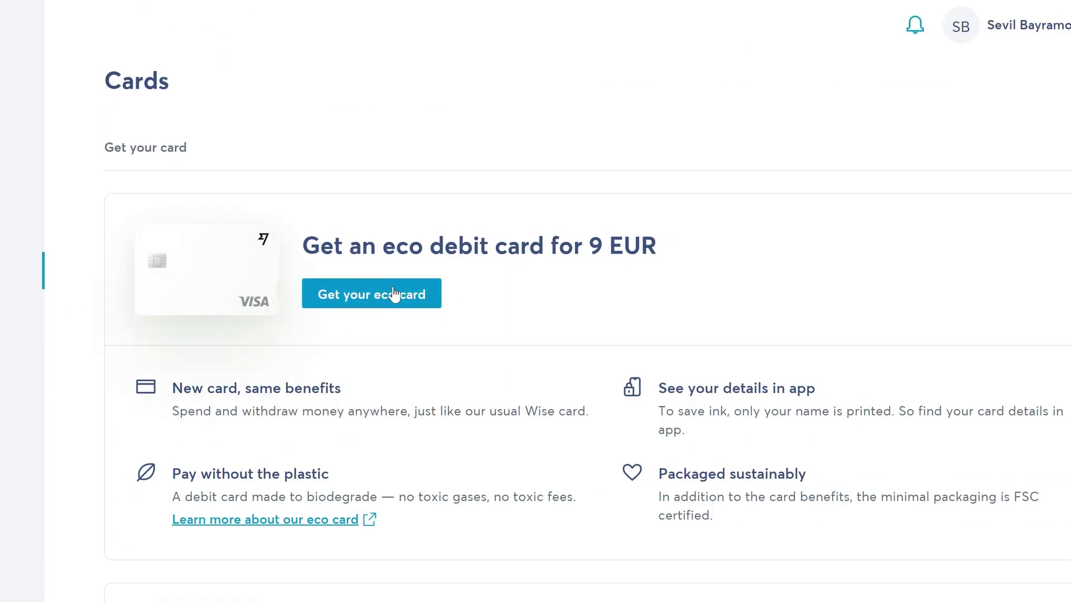
Start the eco card order and advance to the delivery address form with Italy preset
{"action": "left_click", "coordinate": [437, 283]}
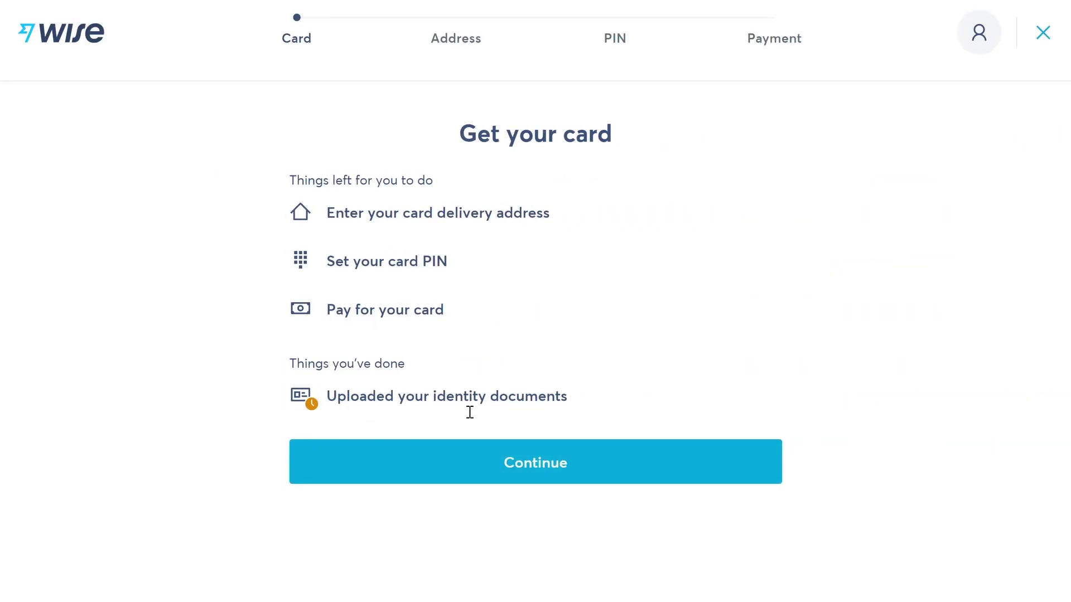
{"action": "left_click", "coordinate": [583, 452]}
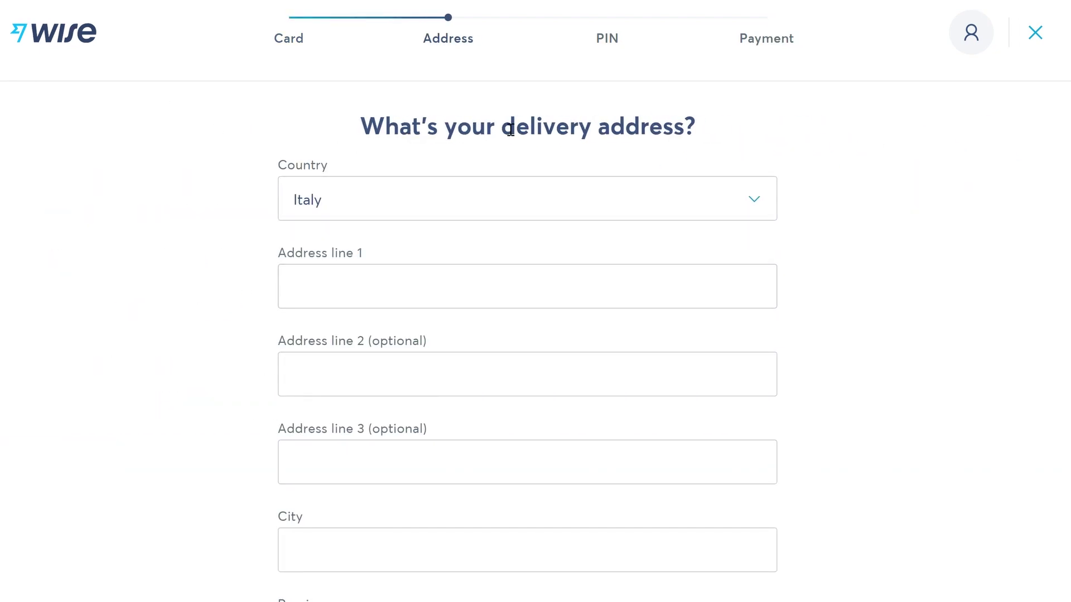
{"action": "scroll", "coordinate": [312, 229], "scroll_direction": "down", "scroll_amount": 5}
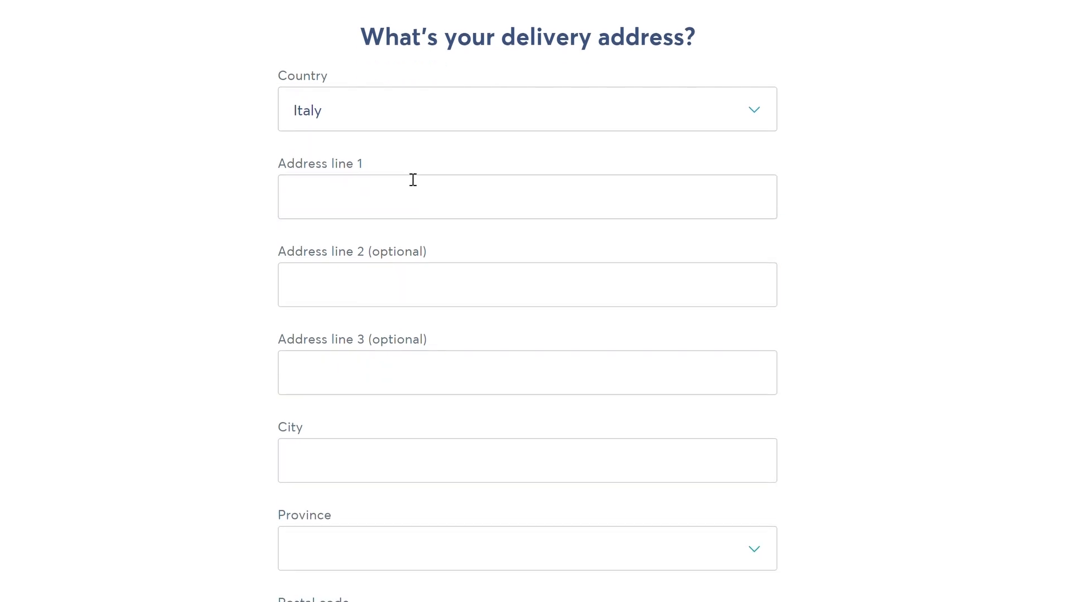
{"action": "scroll", "coordinate": [460, 313], "scroll_direction": "down", "scroll_amount": 2}
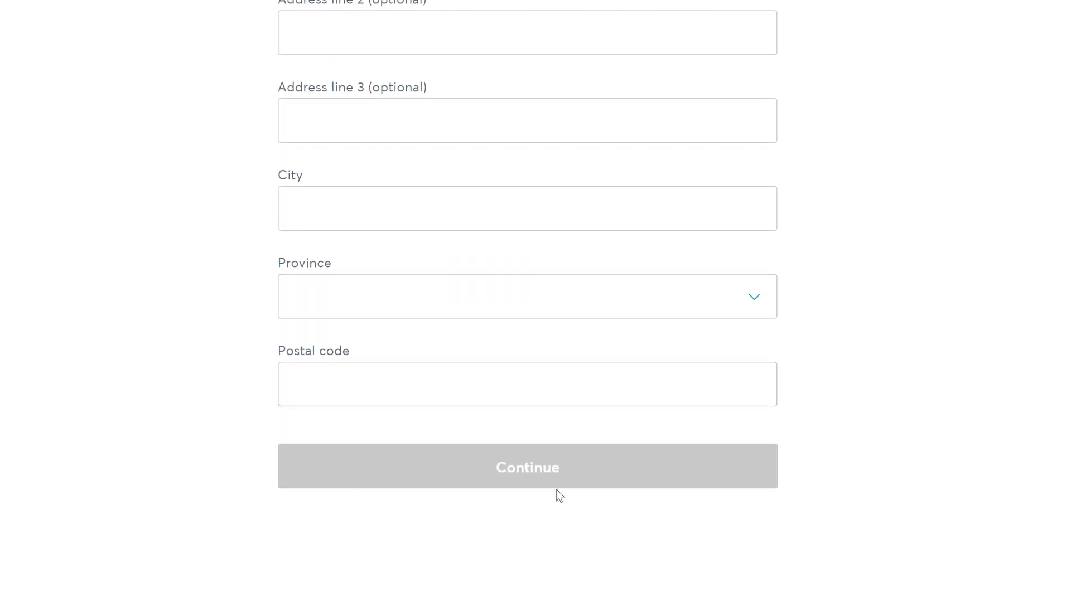
{"action": "scroll", "coordinate": [530, 487], "scroll_direction": "up", "scroll_amount": 4}
{"action": "scroll", "coordinate": [530, 487], "scroll_direction": "up", "scroll_amount": 3}
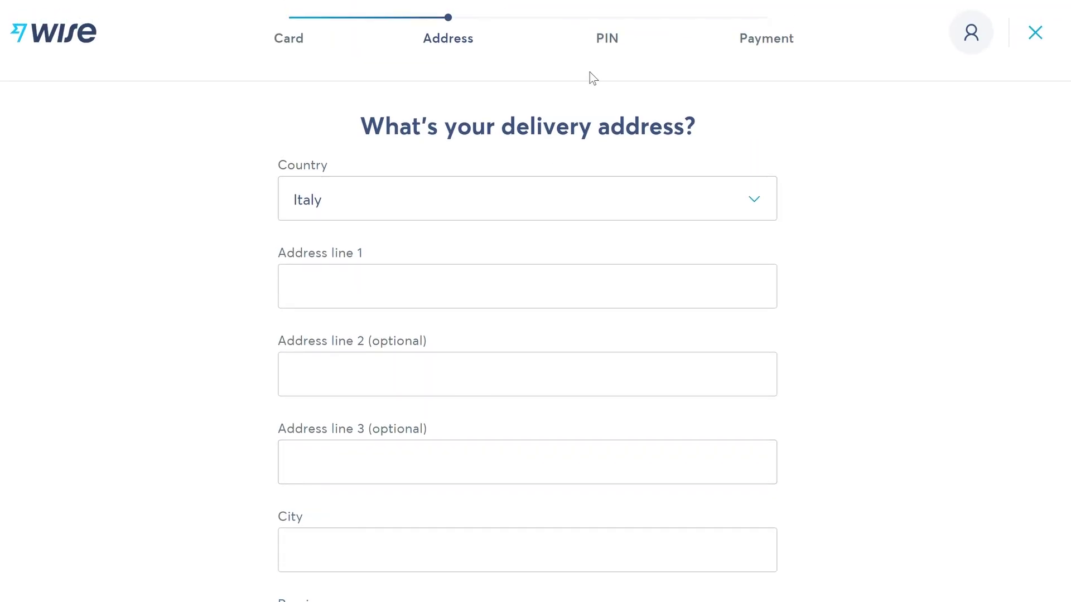